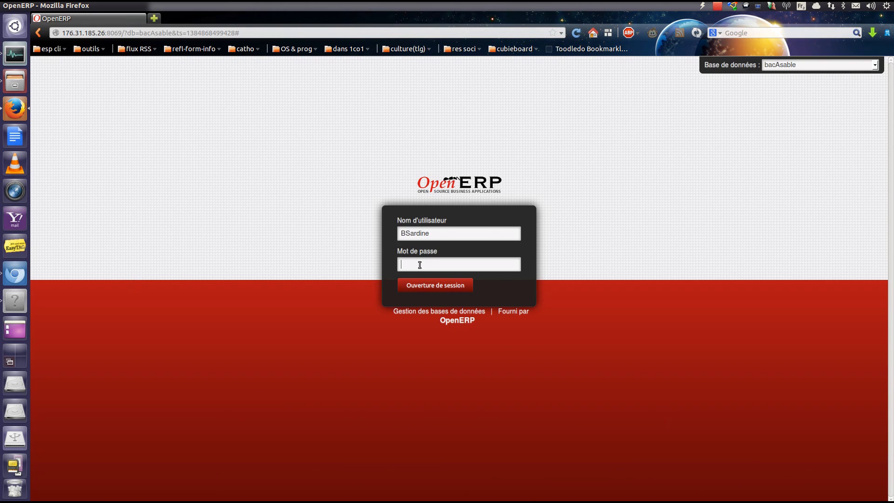
- Log in to the bacAsable database with the account password and dismiss the browser's offer to save it
type("•••••••")
key("Return")
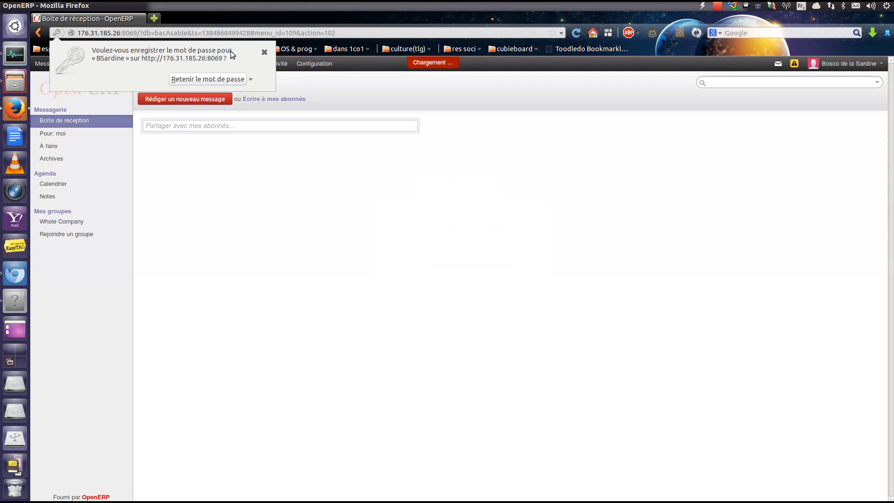
left_click(266, 54)
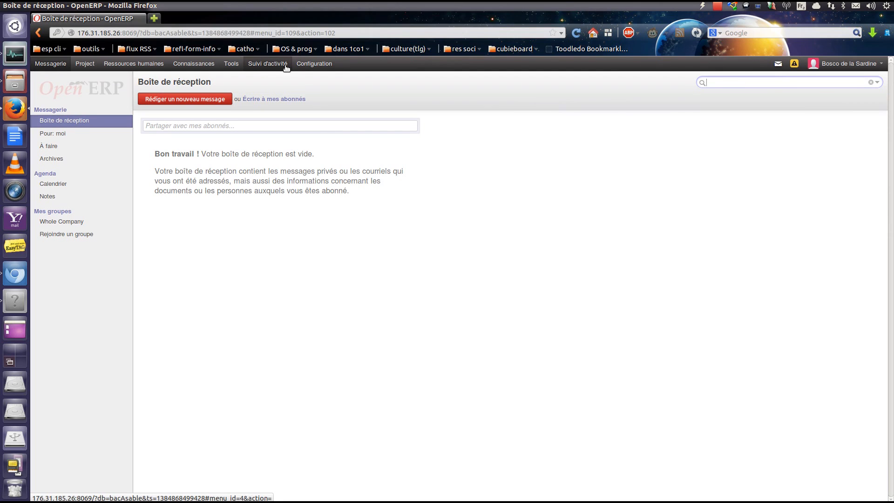
- Look over the configurable applications, then view the recipient choices in a new message composed from the inbox and discard it
left_click(312, 68)
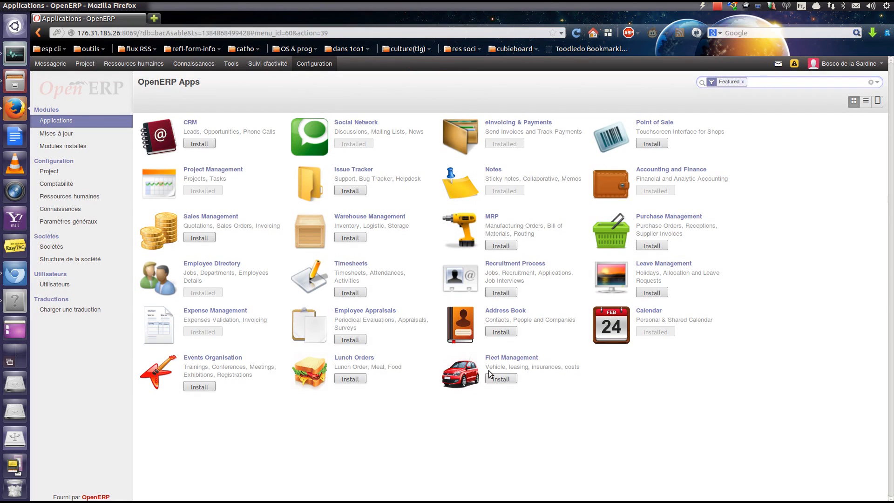
left_click(58, 67)
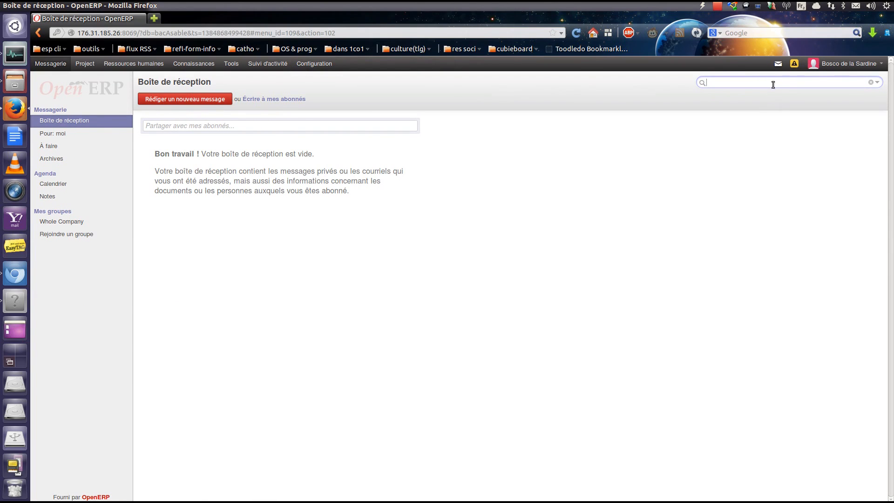
left_click(776, 64)
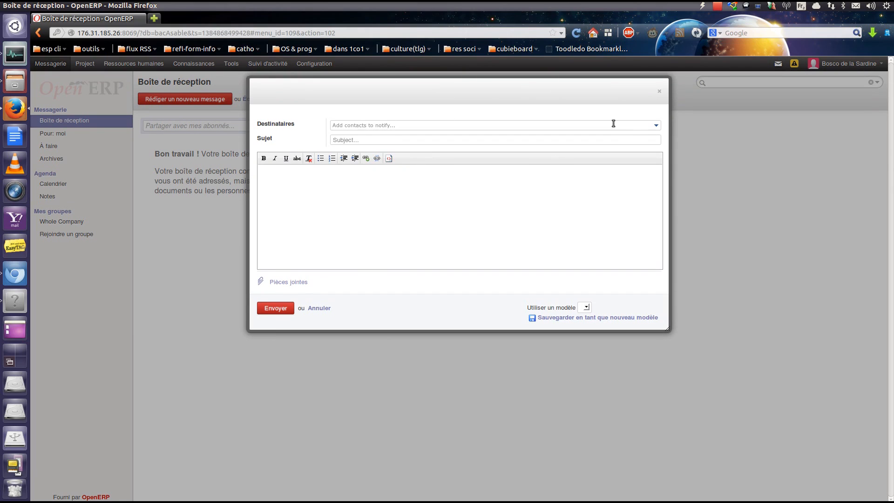
left_click(654, 126)
scroll(467, 168, "down", 1)
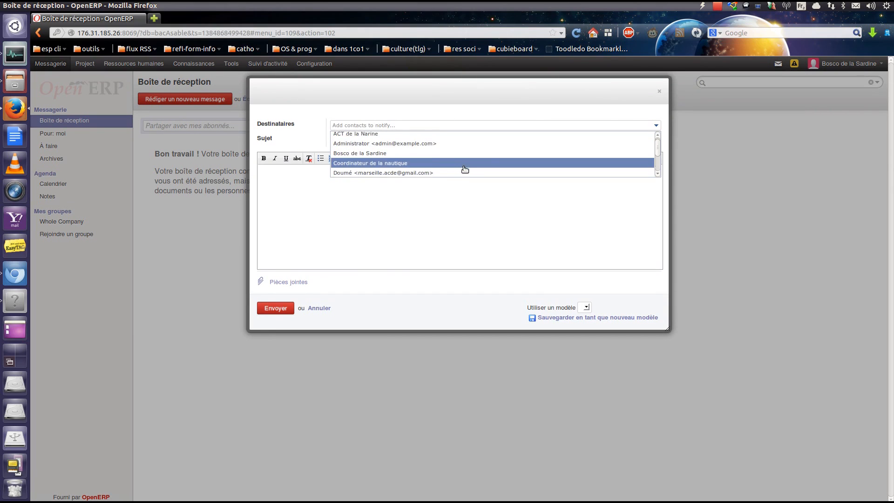
left_click(659, 91)
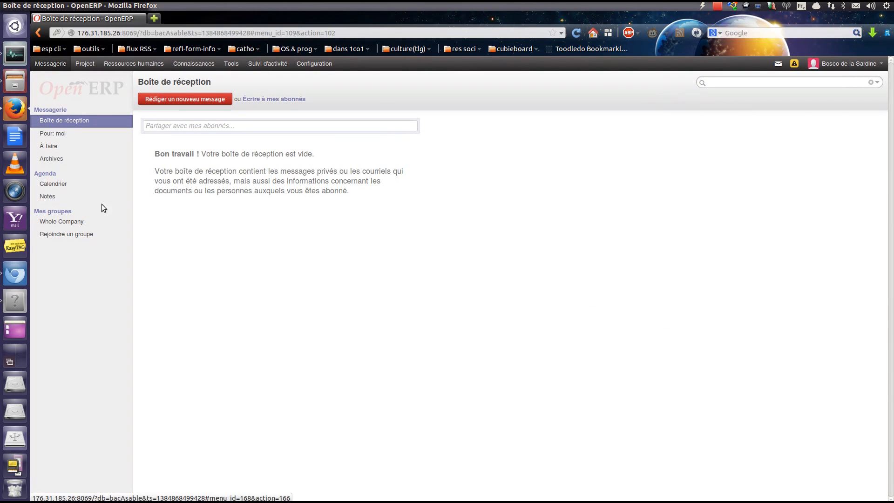
- View the calendar, the notes board and the Whole Company group's messages
left_click(52, 183)
left_click(48, 197)
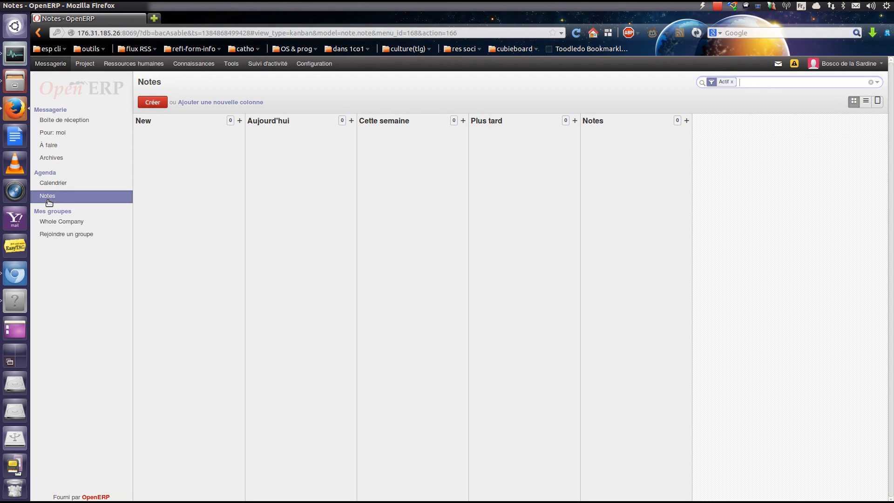
left_click(59, 225)
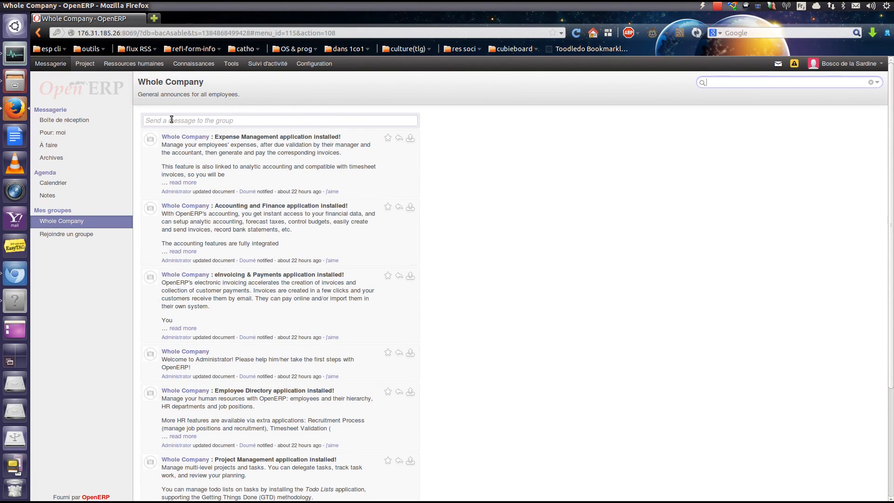
- Look through the project list, the knowledge documents and pages, and the ideas list, then return to messaging
left_click(83, 63)
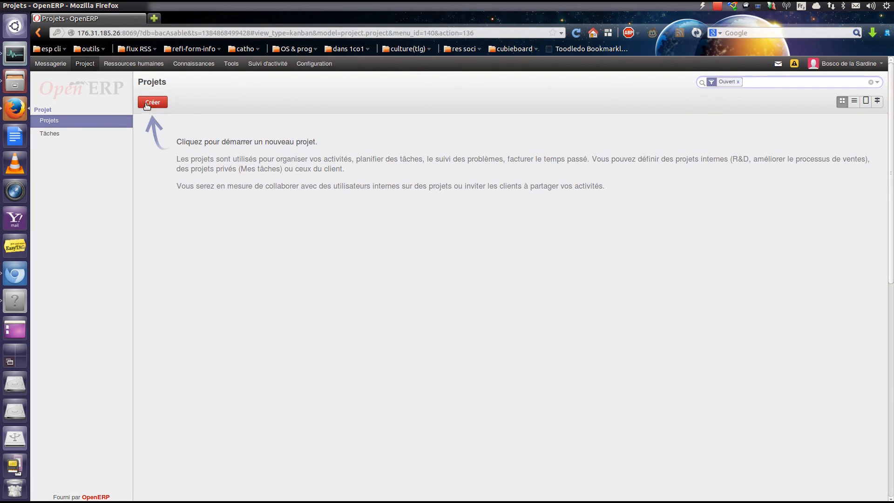
left_click(187, 66)
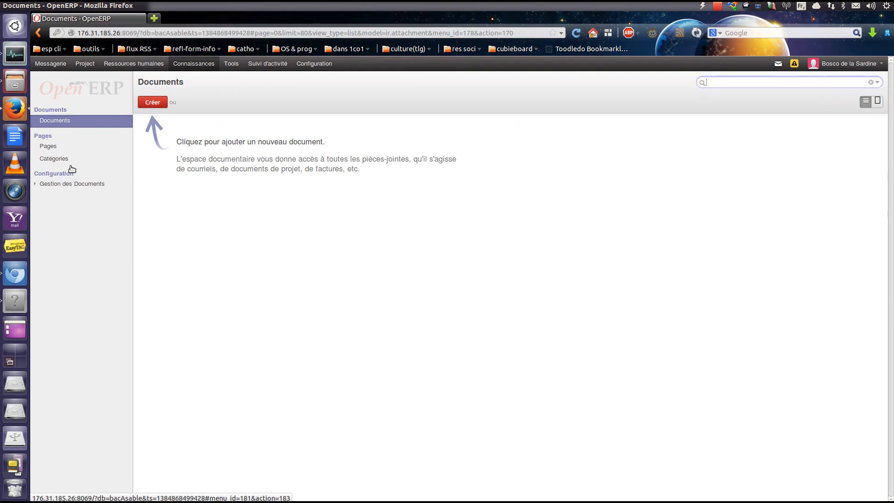
left_click(48, 146)
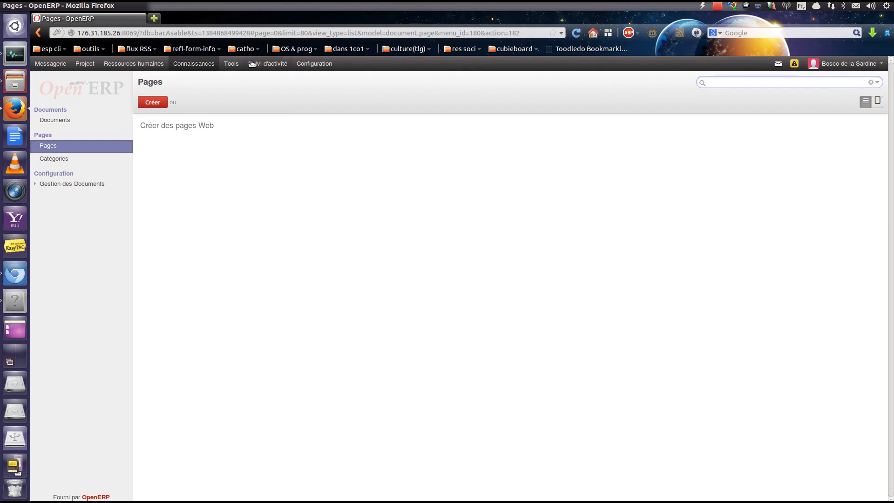
left_click(232, 64)
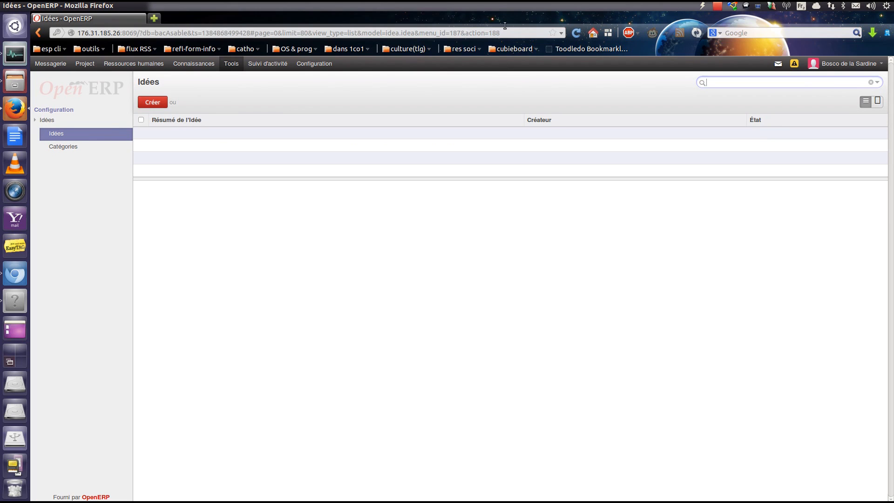
left_click(59, 66)
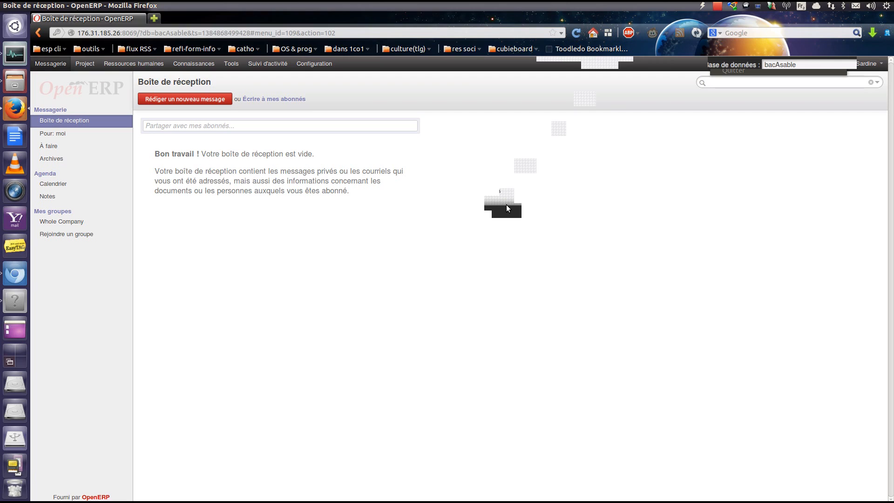
- Log in again with the account password and decline saving it in the browser
left_click(501, 265)
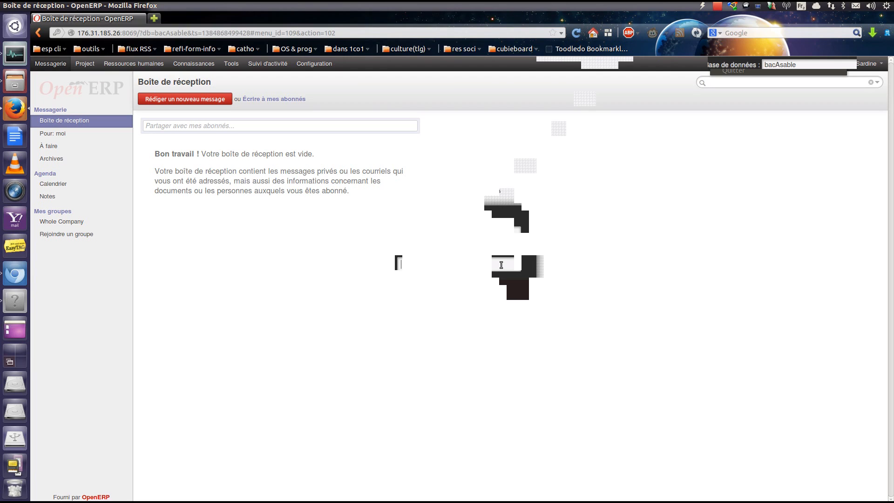
type("••••••")
key("Return")
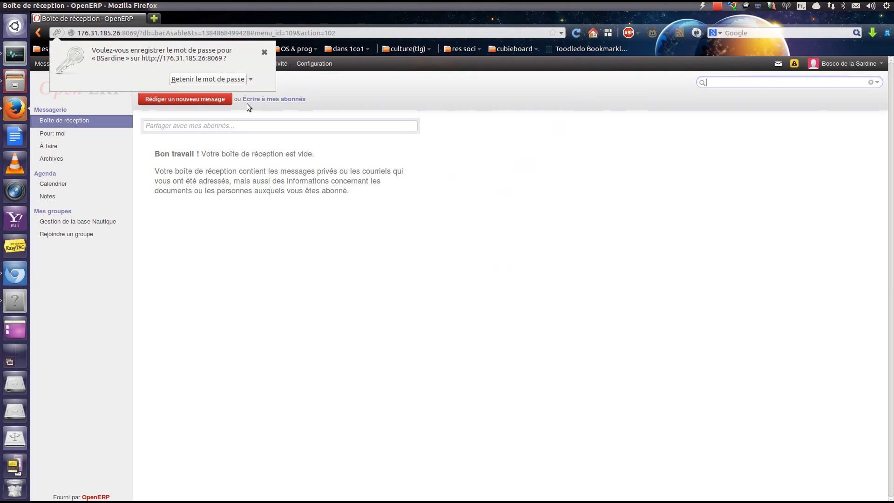
left_click(262, 51)
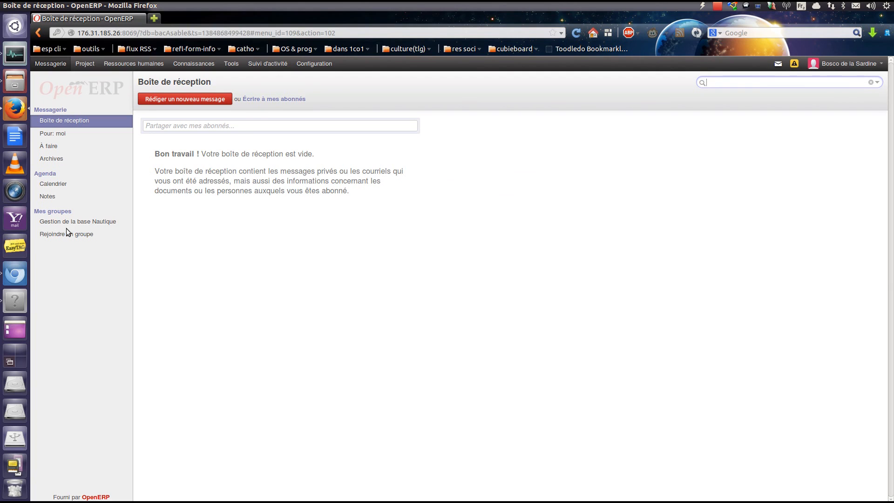
- Post the message "nous avons cassé un haubans" in the Gestion de la base Nautique group
left_click(85, 223)
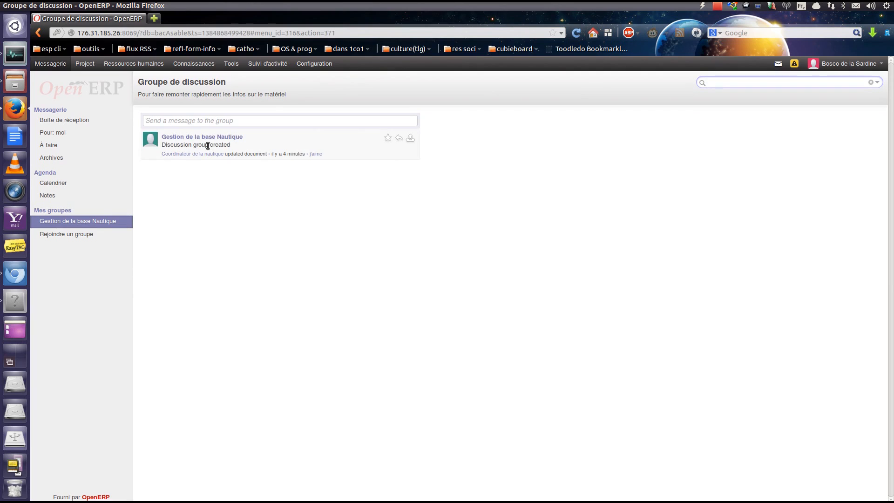
left_click(217, 120)
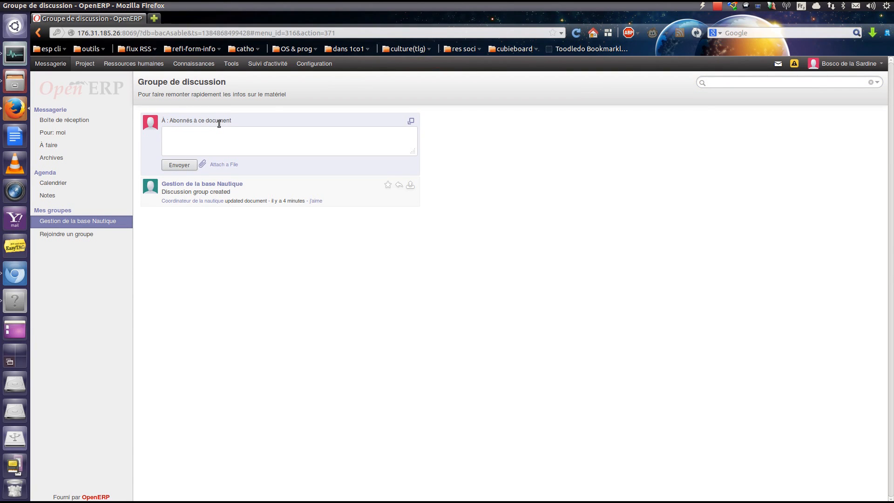
type("nous avons cassé un haubans")
left_click(190, 166)
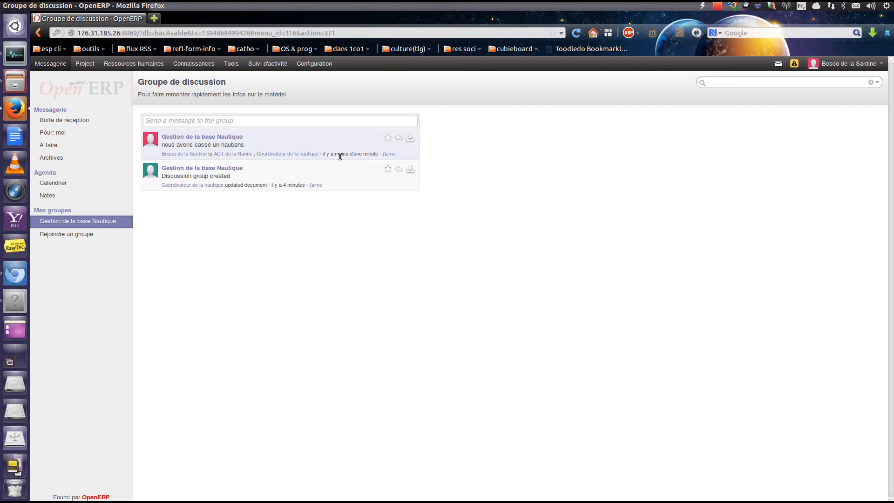
- Switch to the Chromium session on the other workspace and open the Gestion de la base Nautique group
left_click(21, 356)
left_click(606, 409)
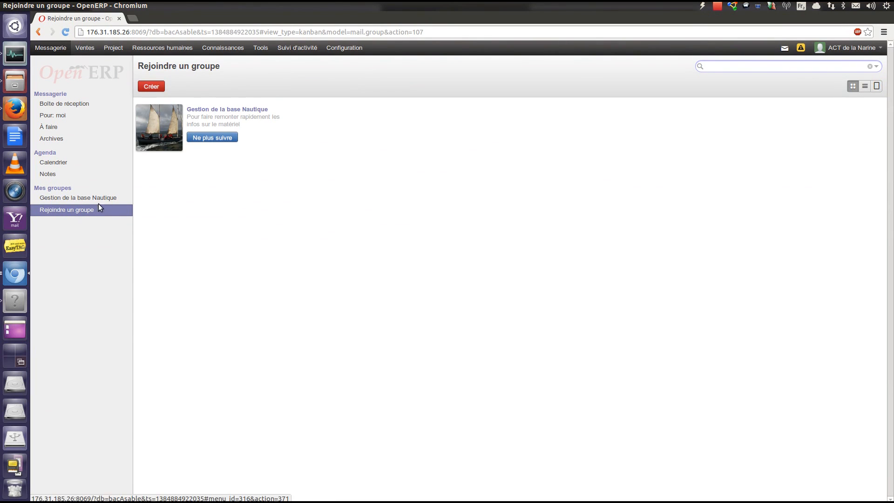
left_click(73, 199)
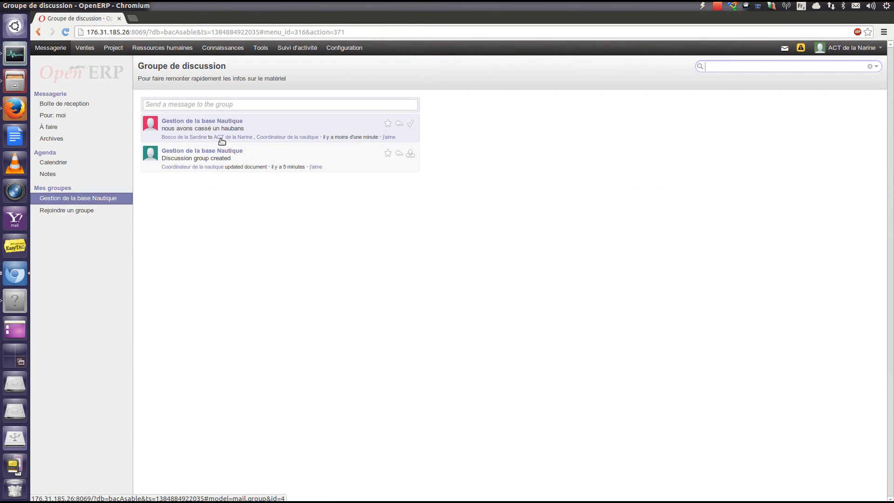
- Reply to the broken shroud message with "développe !! c'est à dire ??", correcting the misspelled first word before sending
left_click(399, 129)
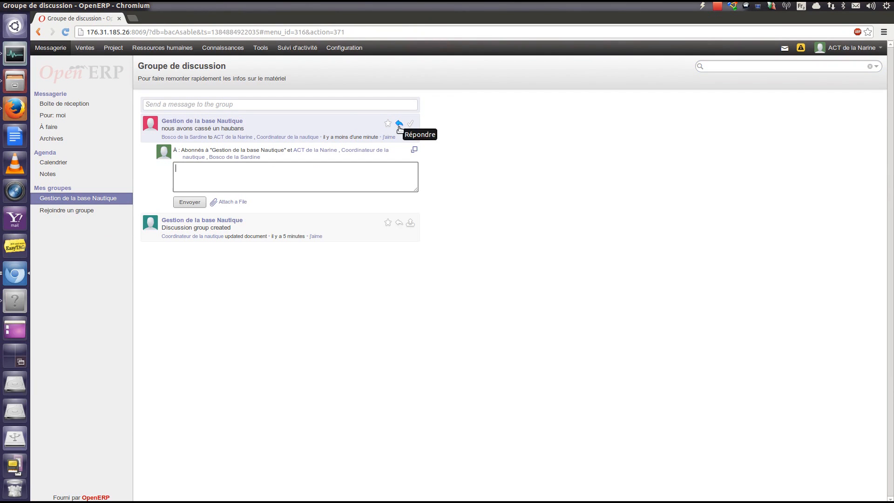
type("dével")
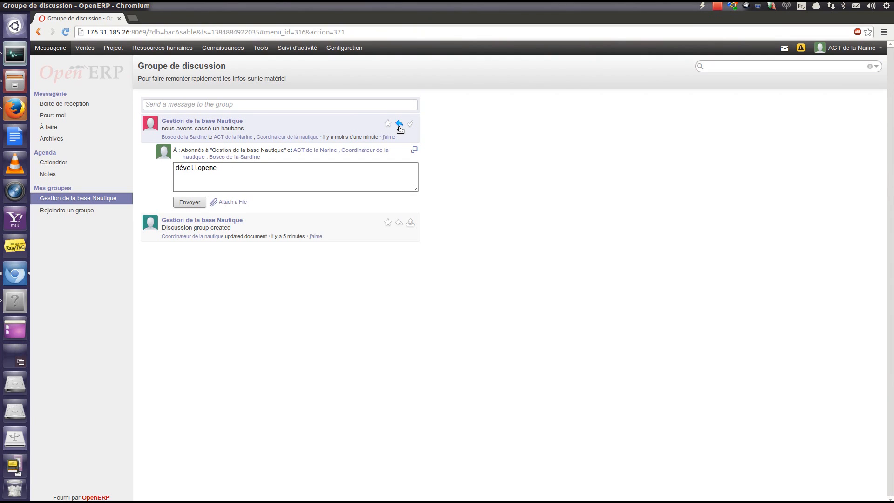
type("lope !!  c'est à dire ??")
right_click(207, 168)
left_click(230, 176)
left_click(187, 202)
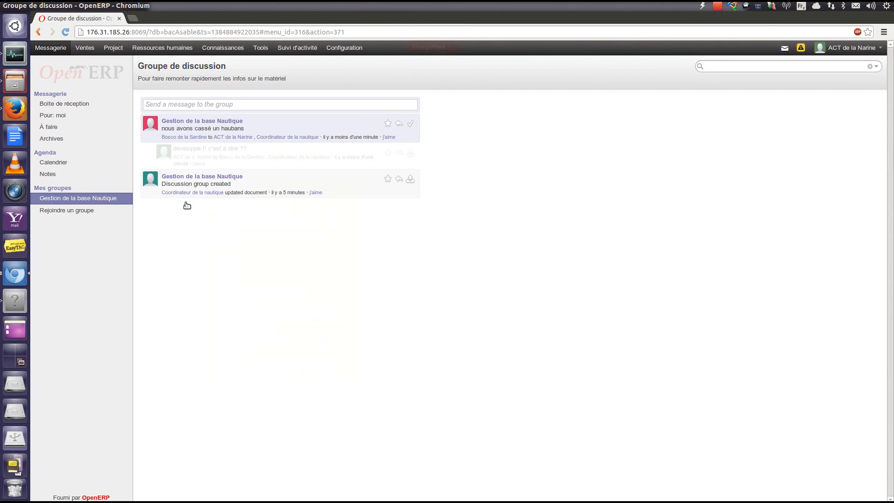
- Switch back to the Firefox session and refresh the Gestion de la base Nautique discussion by reopening it
left_click(16, 357)
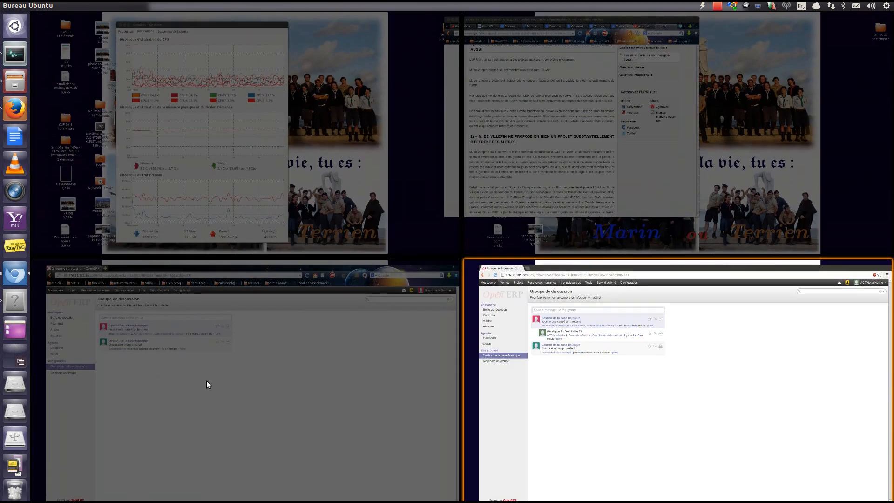
double_click(207, 380)
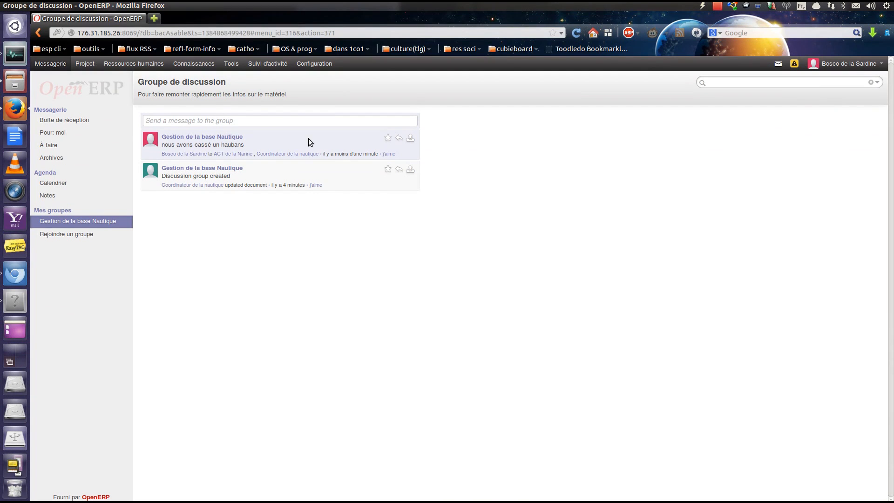
left_click(55, 120)
left_click(73, 223)
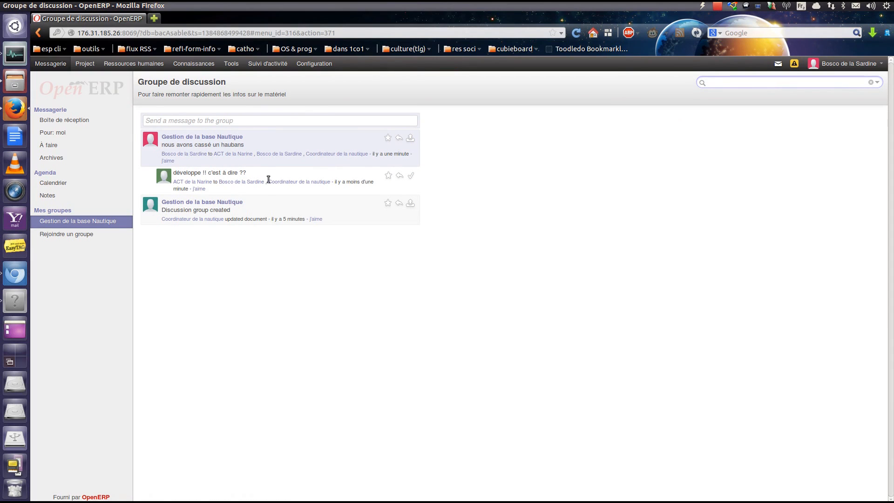
- Start a reply to the "développe" message and attach the CEPMarin2013 sailing photo numbered 014 from the CEP marin folder
left_click(399, 176)
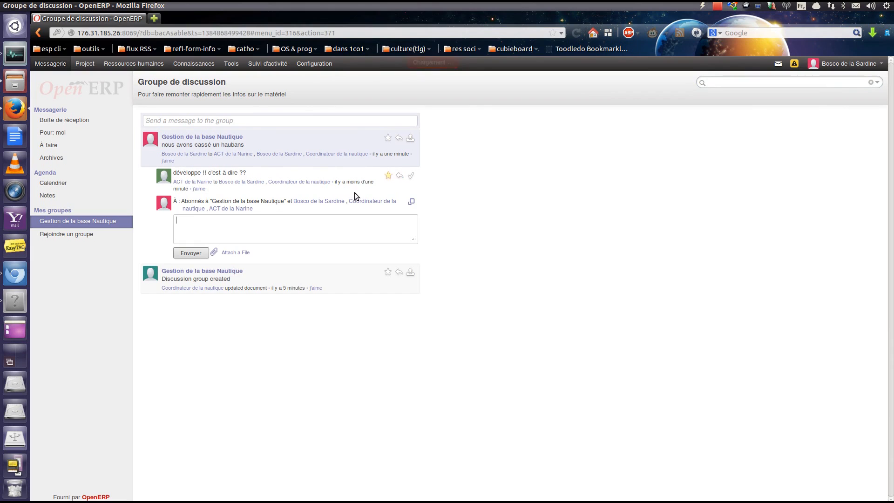
left_click(251, 252)
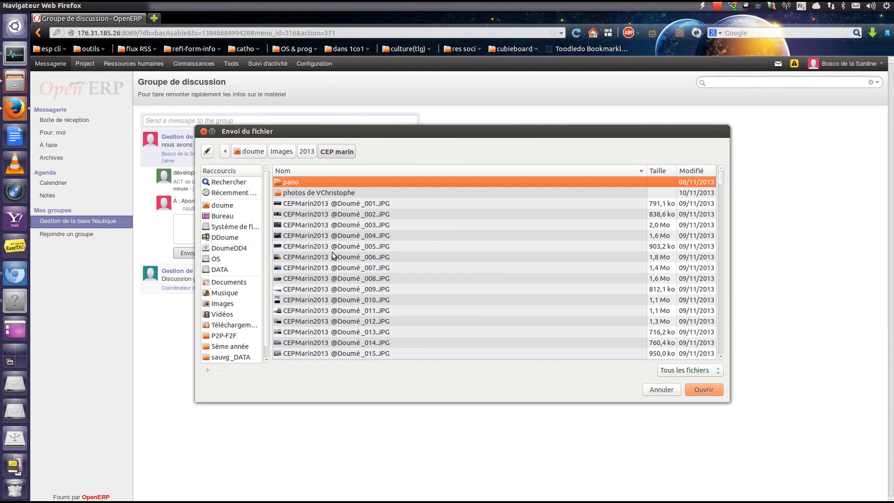
left_click(310, 289)
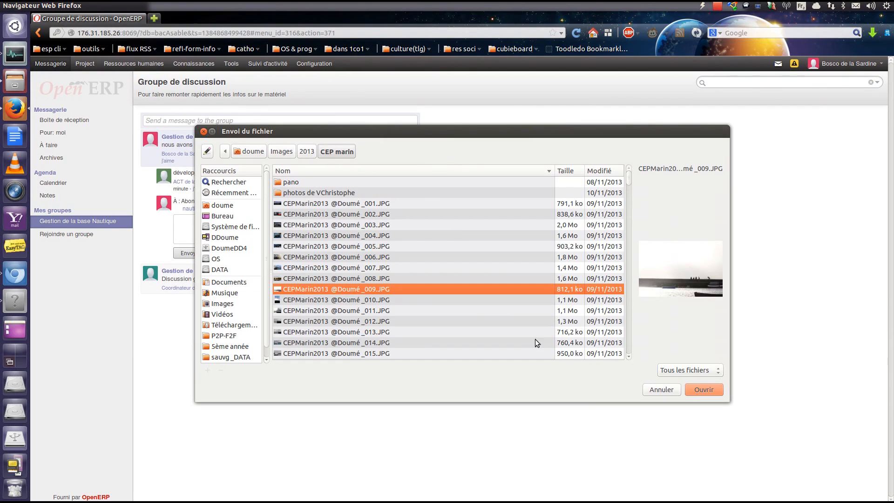
left_click(326, 311)
left_click(323, 321)
left_click(319, 344)
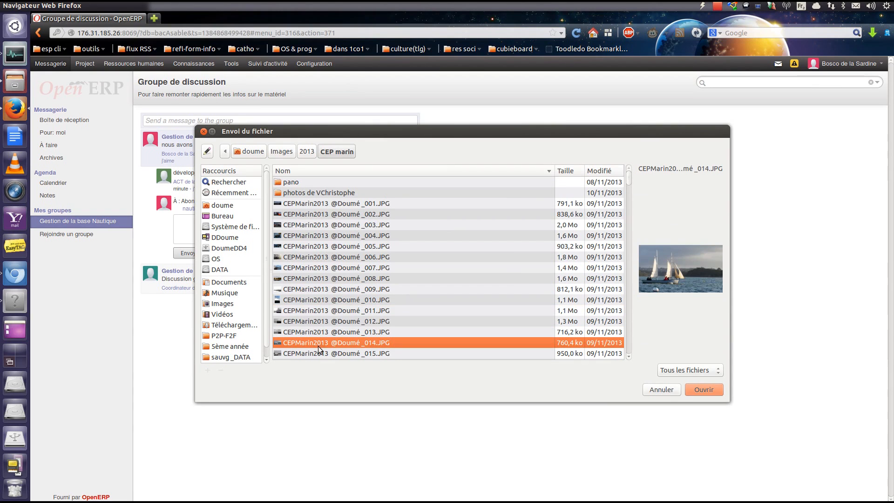
left_click(699, 390)
- Reply "nous cassé l'attache du bas-haubans du mats de grand-voile du Pégase lors d'un empannage des plus délicats", correcting misspelled words before sending
left_click(221, 229)
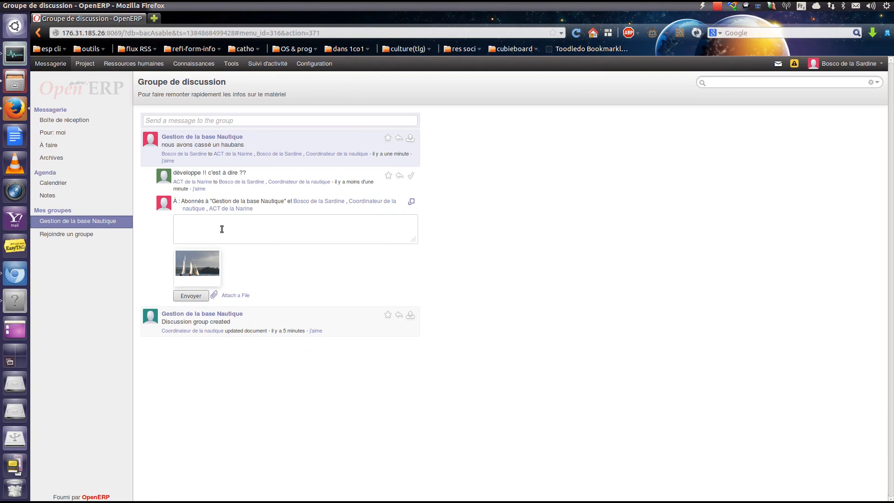
type("nous cassé l'attache du bas-haubans du mats de grand-voile du Pégase lors d'un empannage des plus délicas")
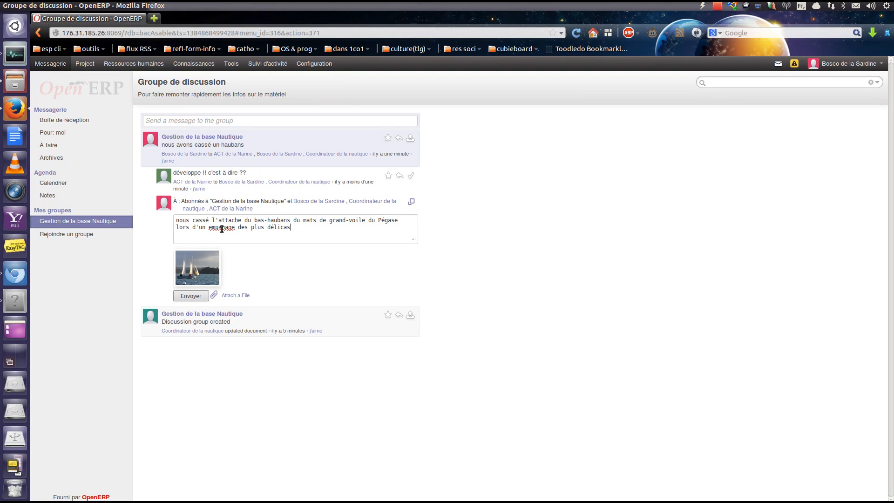
right_click(222, 229)
left_click(247, 234)
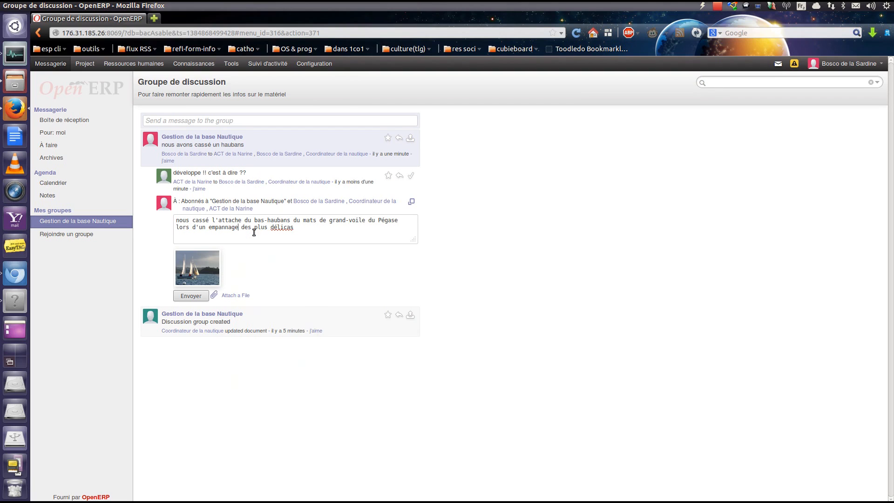
right_click(305, 235)
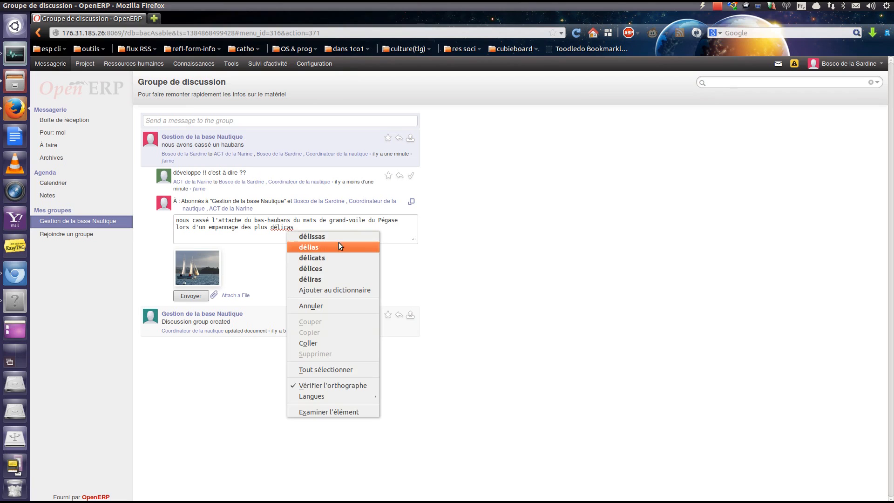
left_click(331, 256)
left_click(191, 295)
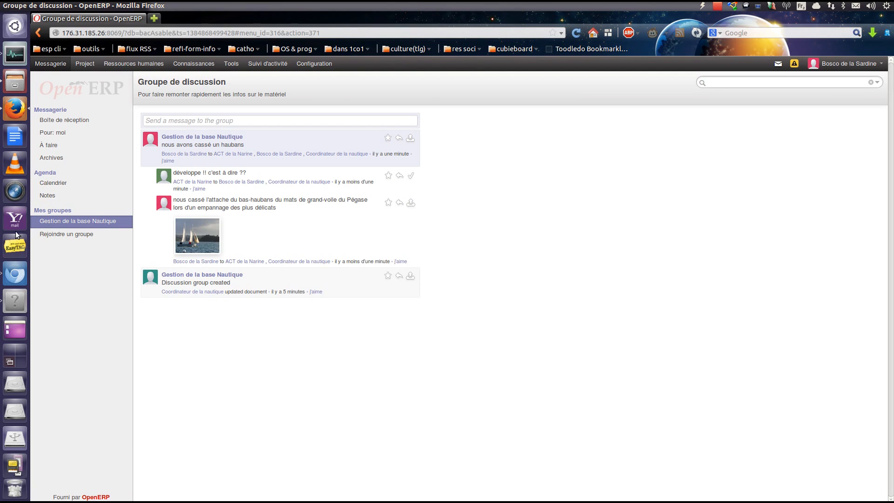
- Switch to the Chromium session on the other workspace and refresh the Gestion de la base Nautique discussion by reopening it
left_click(15, 356)
left_click(670, 383)
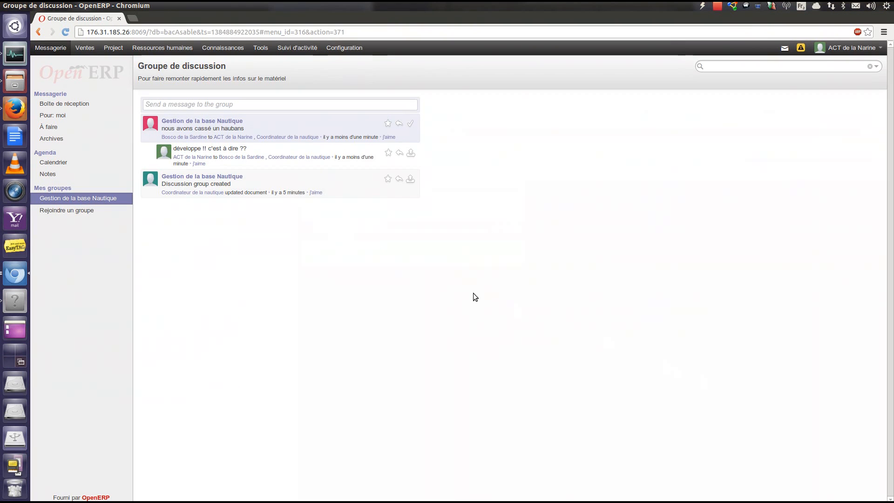
left_click(70, 104)
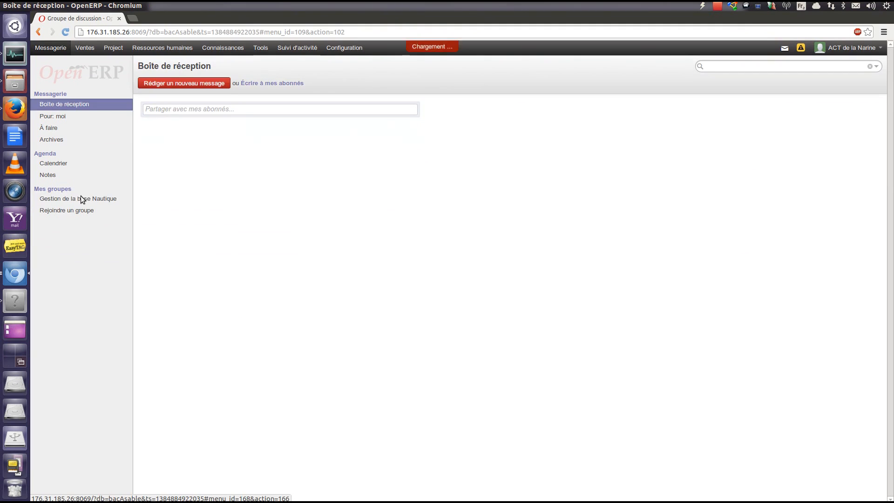
left_click(80, 198)
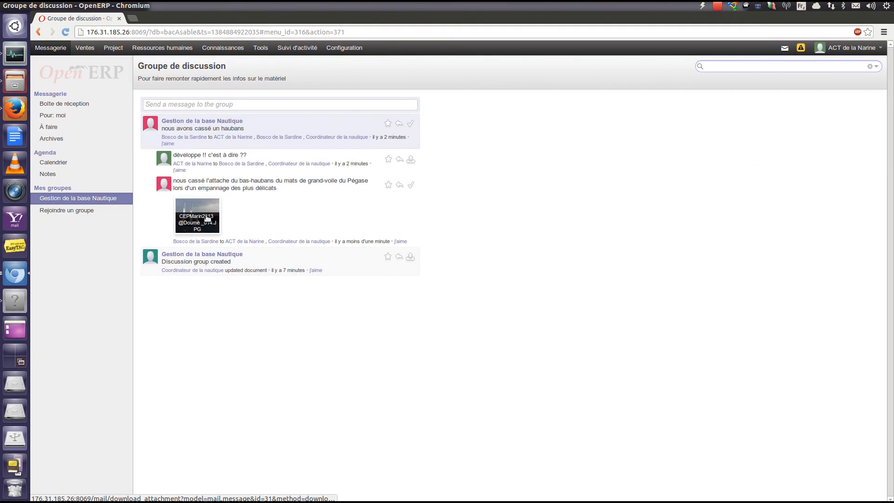
- Download the sailing photo attached to the latest reply, view it in the image viewer, and close the viewer
left_click(207, 208)
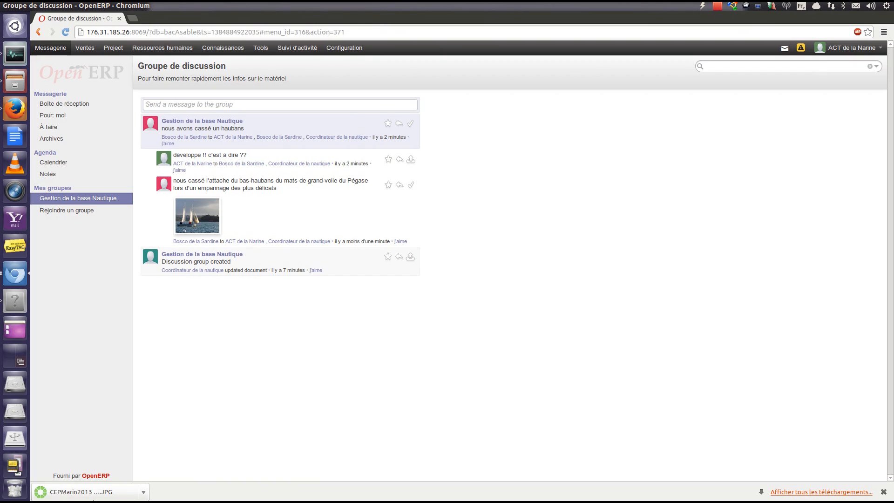
left_click(94, 497)
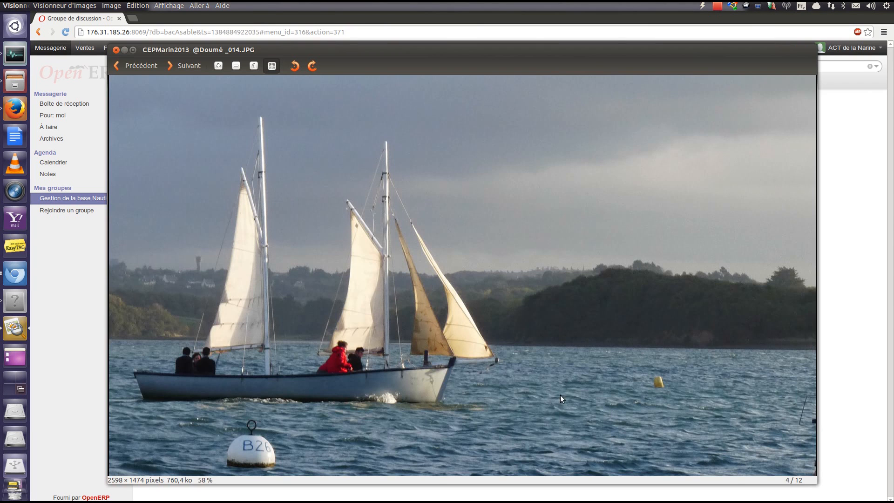
left_click(116, 50)
left_click(6, 356)
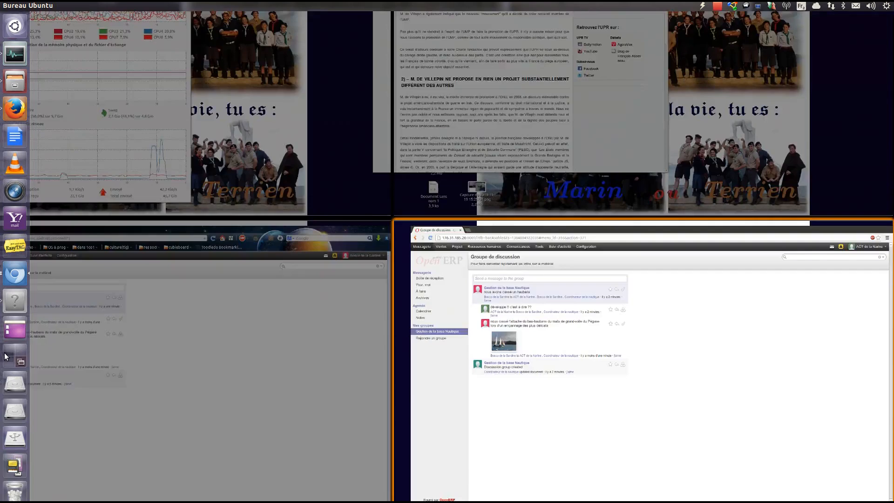
double_click(194, 376)
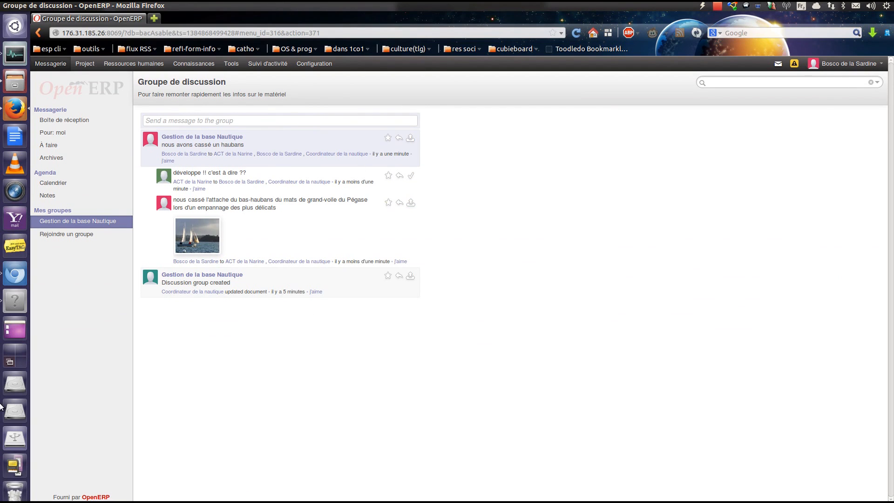
left_click(9, 365)
left_click(752, 409)
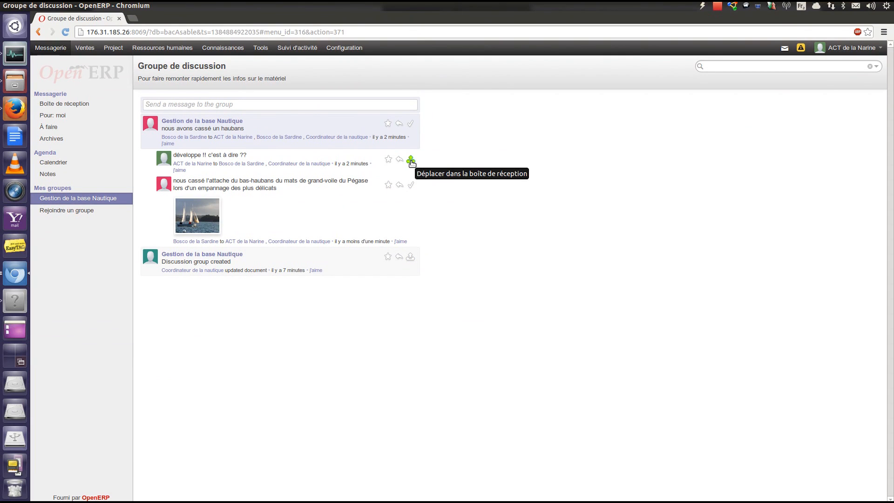
- Move the "développe !! c'est à dire ??" message to the inbox and open the inbox
left_click(411, 185)
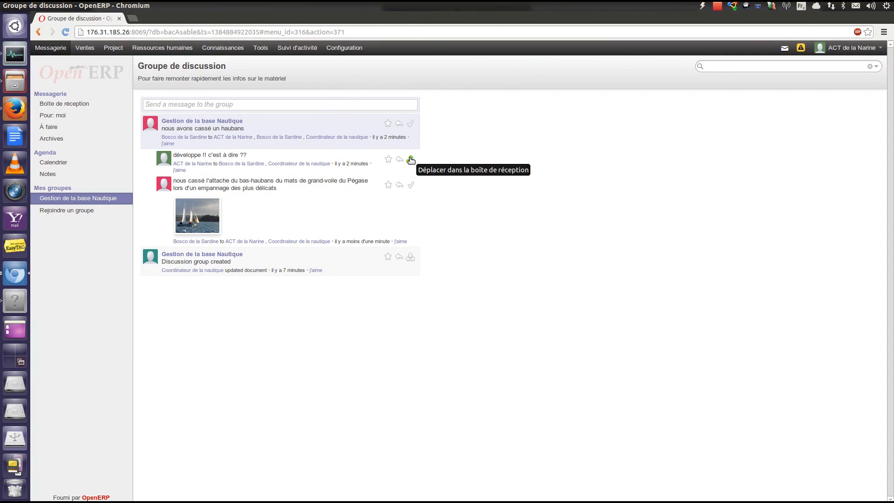
left_click(410, 160)
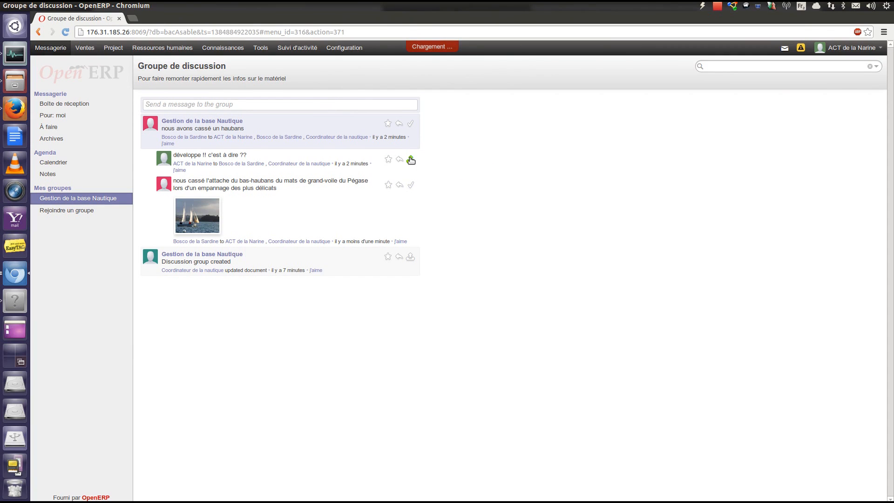
left_click(83, 104)
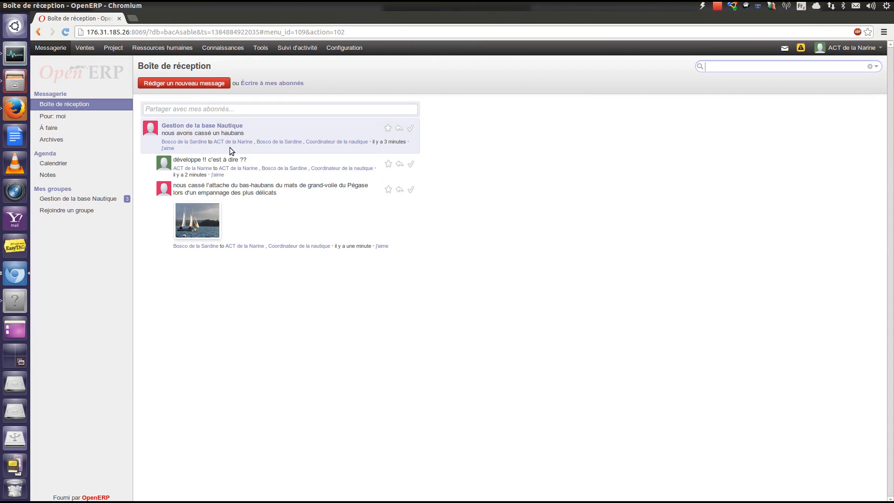
- Create a new project named "vérification et réparation des fixations de haubans"
left_click(116, 49)
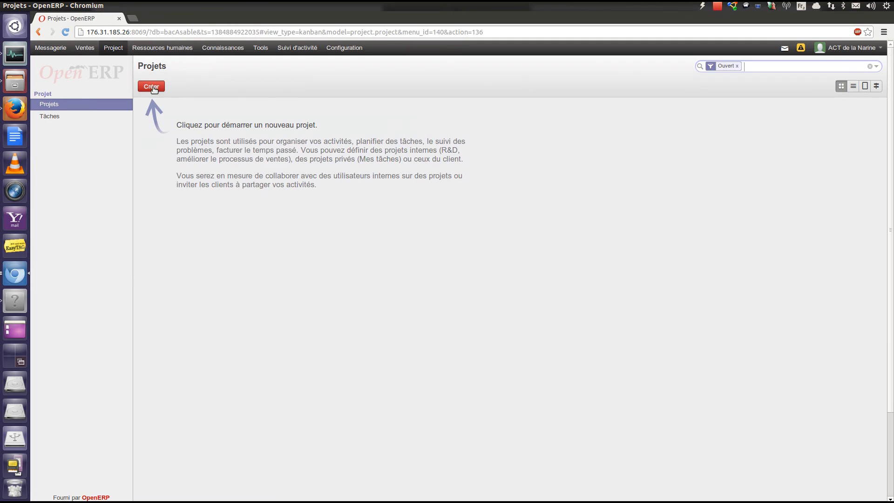
left_click(152, 87)
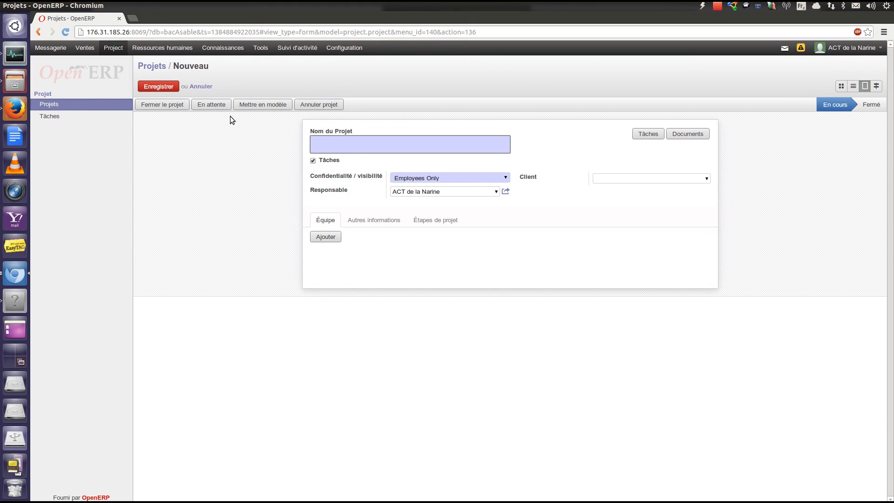
type("vérification et réparat")
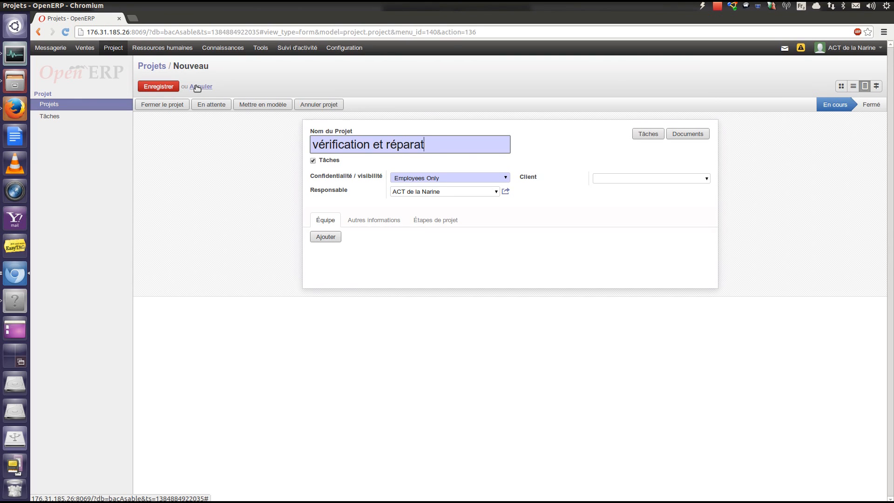
type("ion des fixati")
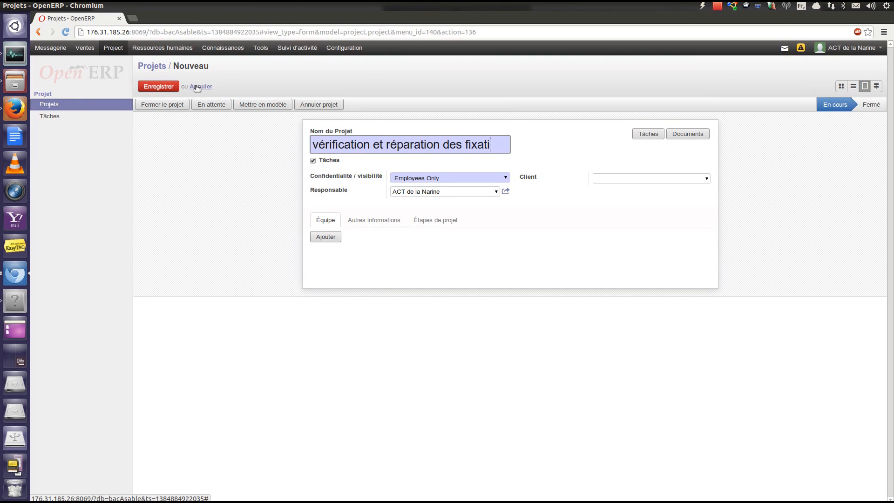
type("ons de")
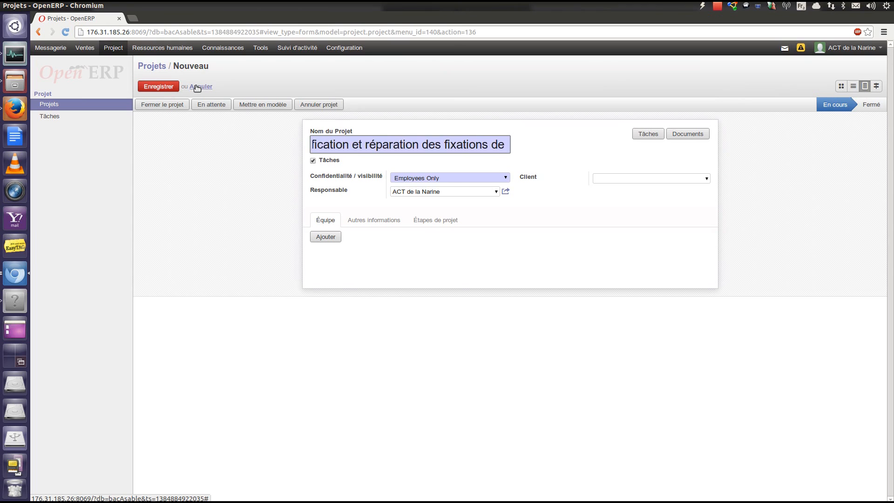
type(" haubans")
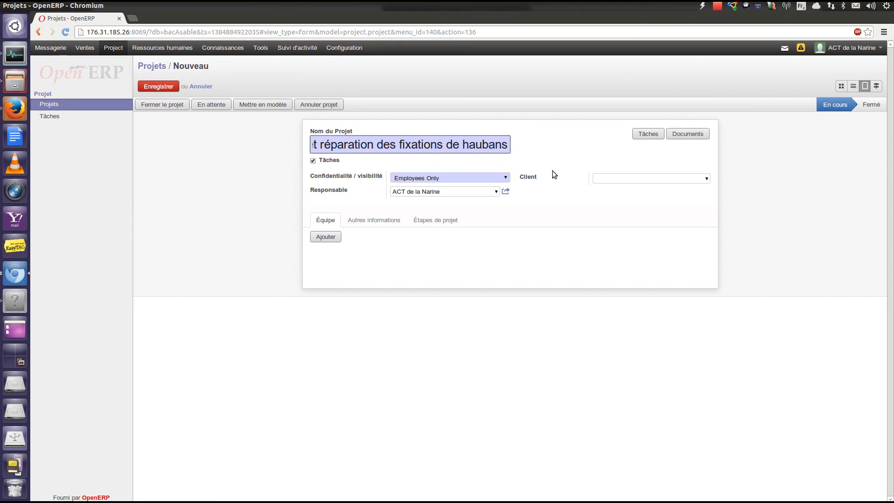
- Set the new project's confidentiality and visibility to All Users
left_click(499, 181)
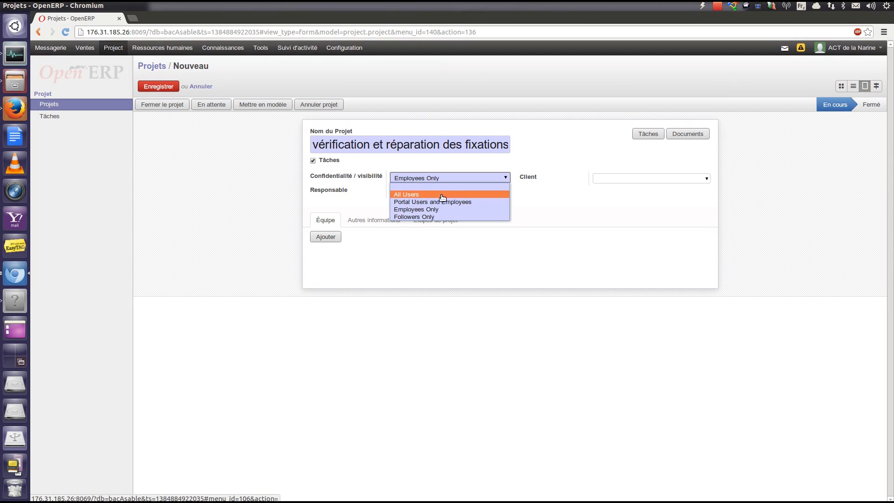
left_click(471, 188)
left_click(496, 191)
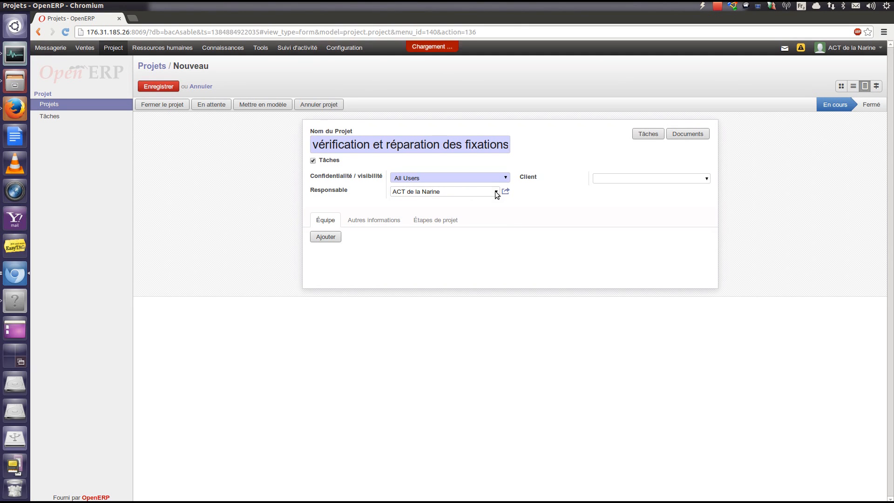
left_click(495, 191)
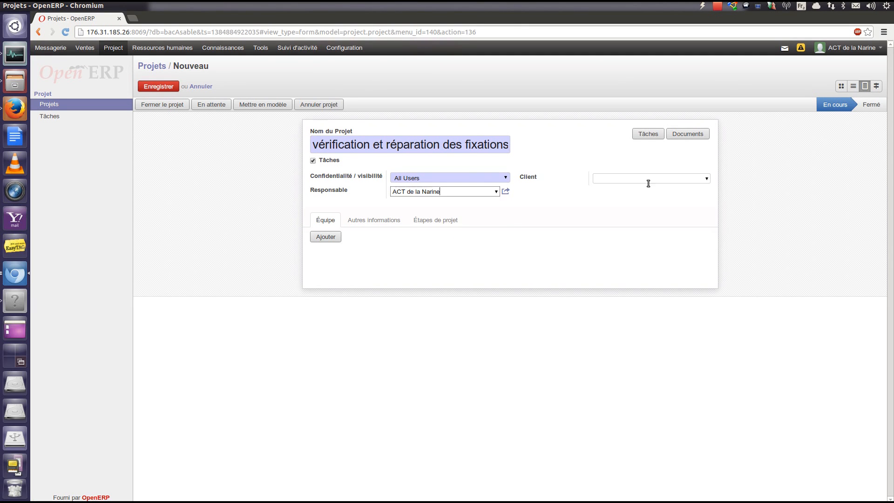
- Add the Bosco, ACT and Coordinateur de la nautique users to the project team
left_click(326, 236)
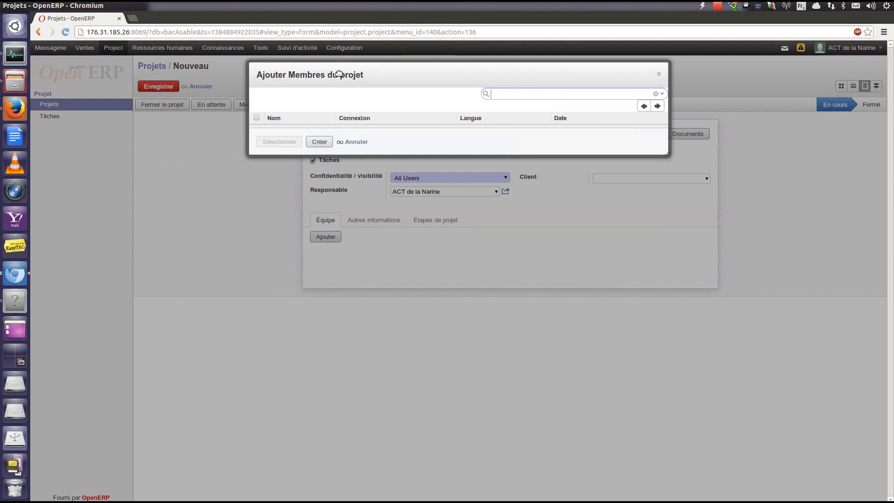
left_click(257, 155)
left_click(256, 156)
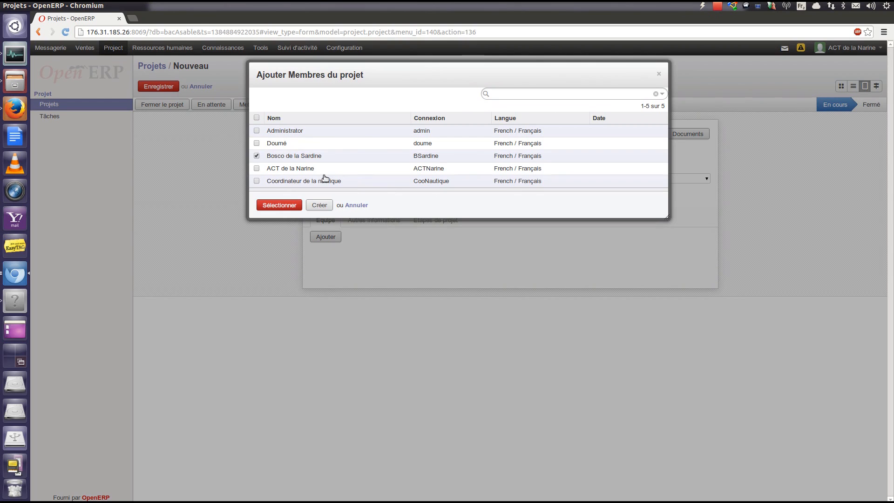
left_click(257, 180)
left_click(257, 168)
left_click(279, 205)
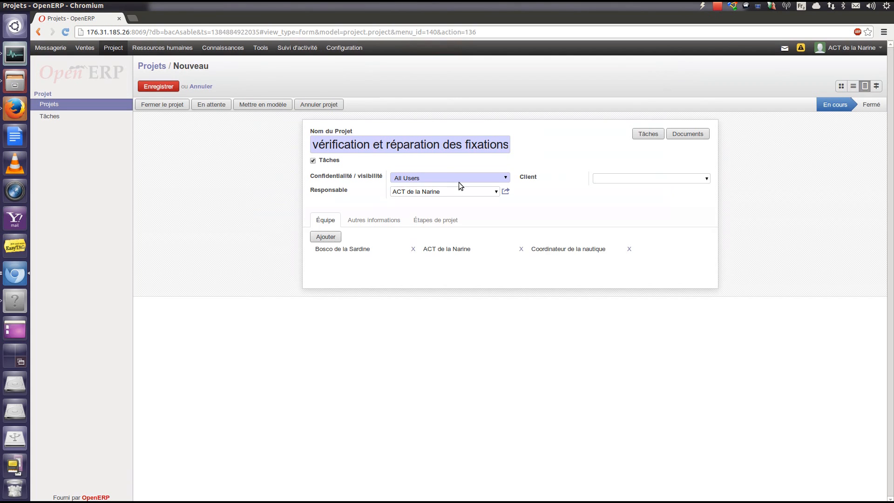
- Set the project's end date to 29/11/2013 in its additional information and save the project
left_click(377, 220)
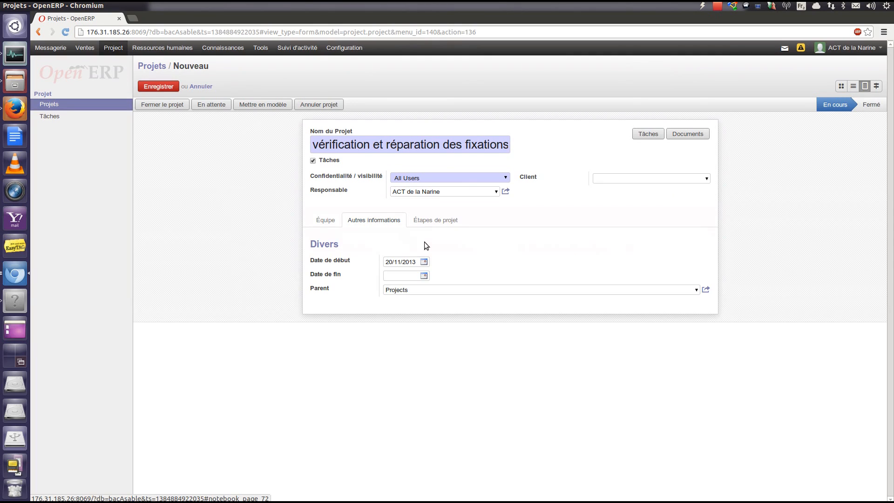
left_click(423, 277)
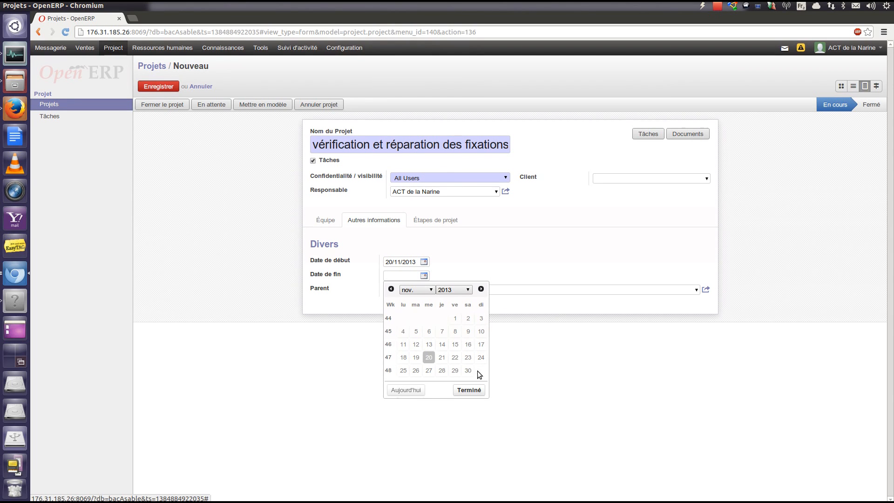
left_click(455, 371)
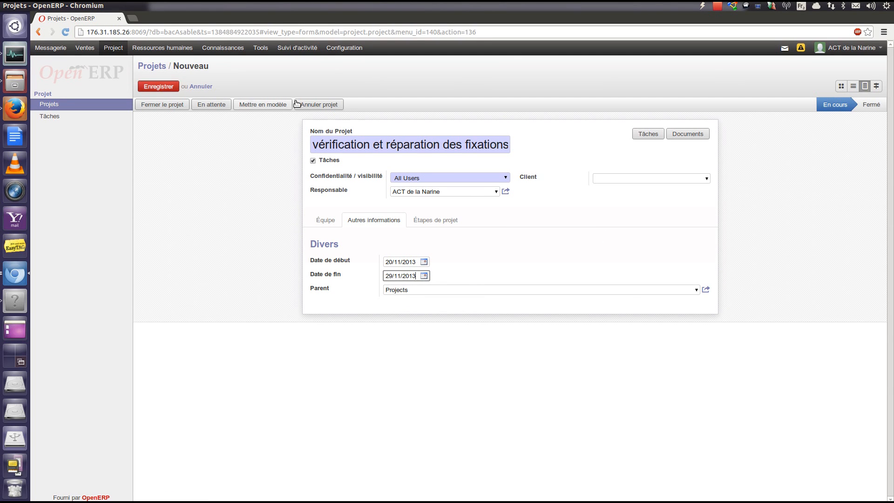
left_click(169, 87)
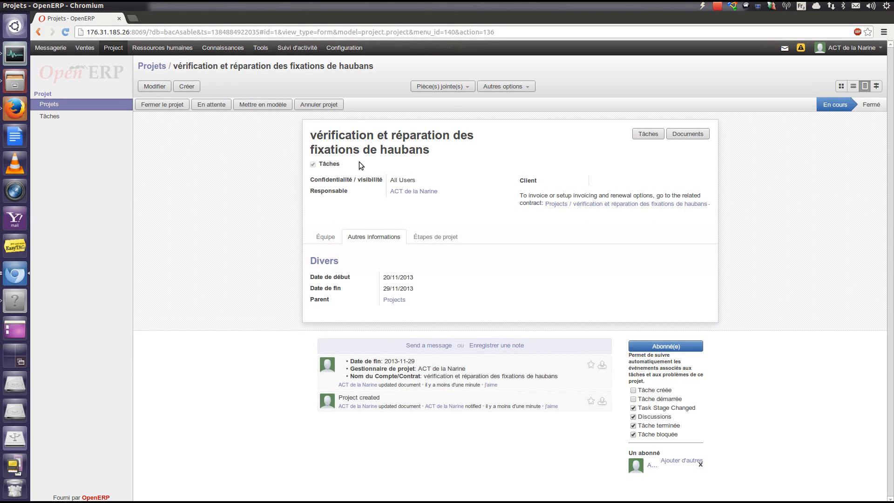
left_click(429, 347)
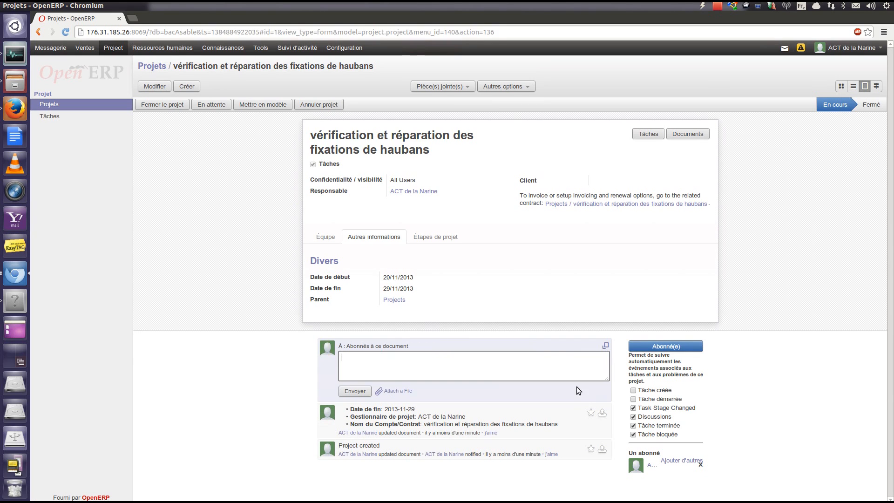
left_click(605, 345)
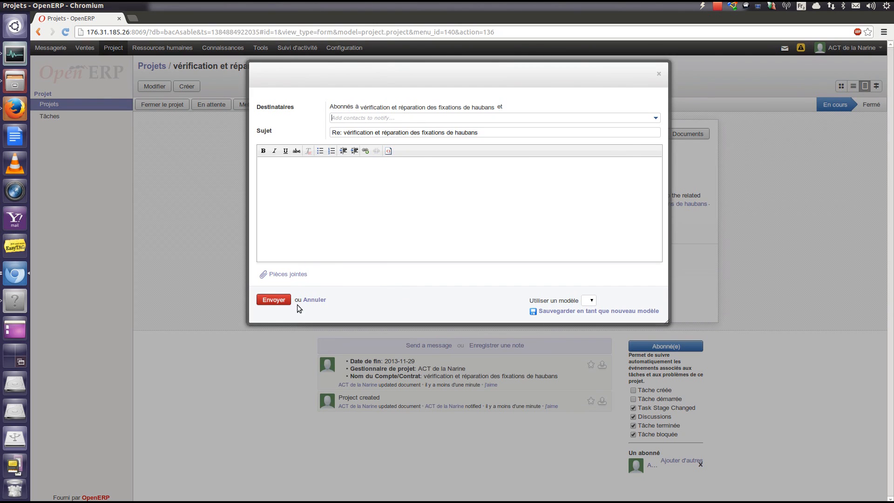
left_click(311, 300)
- Look at the project's internal note entry without writing anything and return to the projects list
left_click(500, 345)
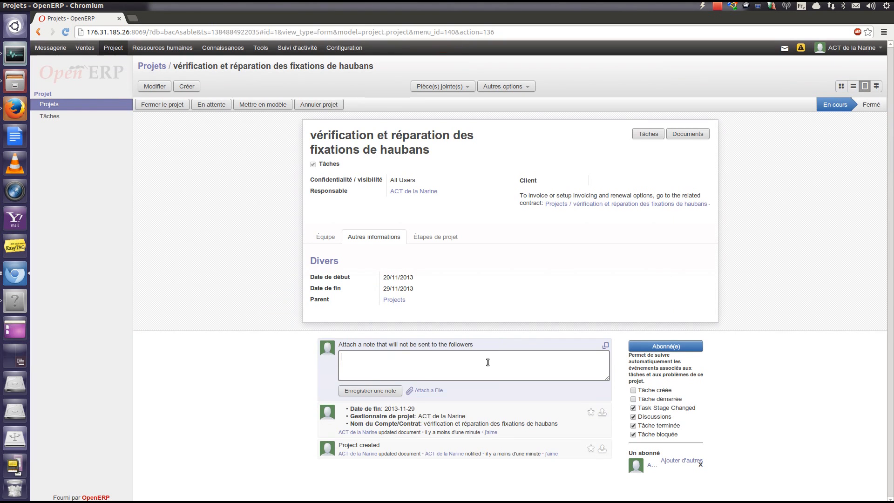
left_click(825, 365)
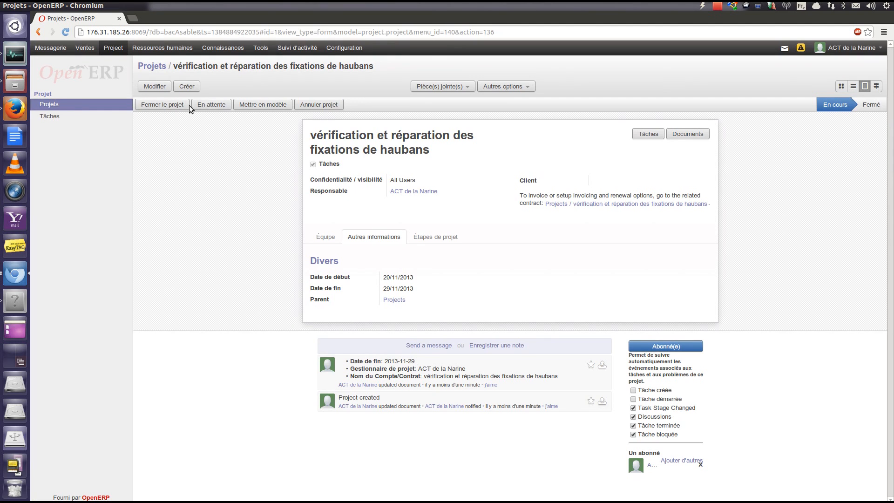
left_click(158, 68)
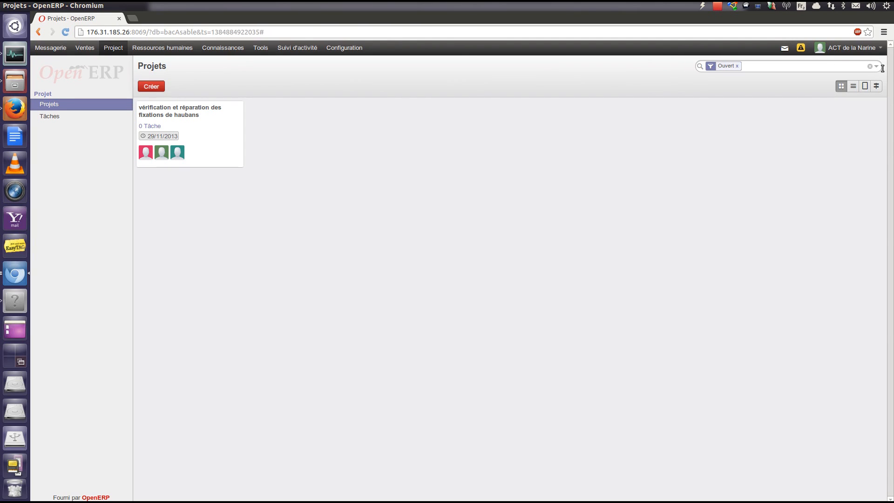
- Remove the Ouvert filter from the projects list and apply it again
left_click(737, 66)
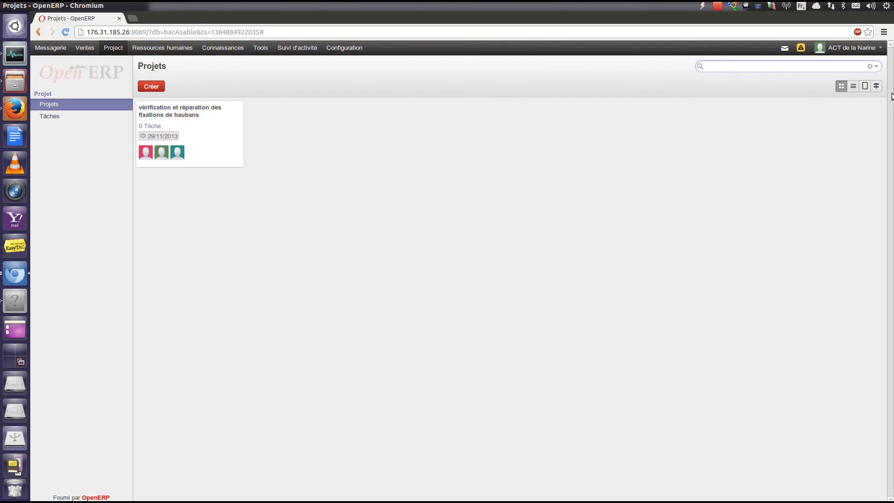
left_click(875, 66)
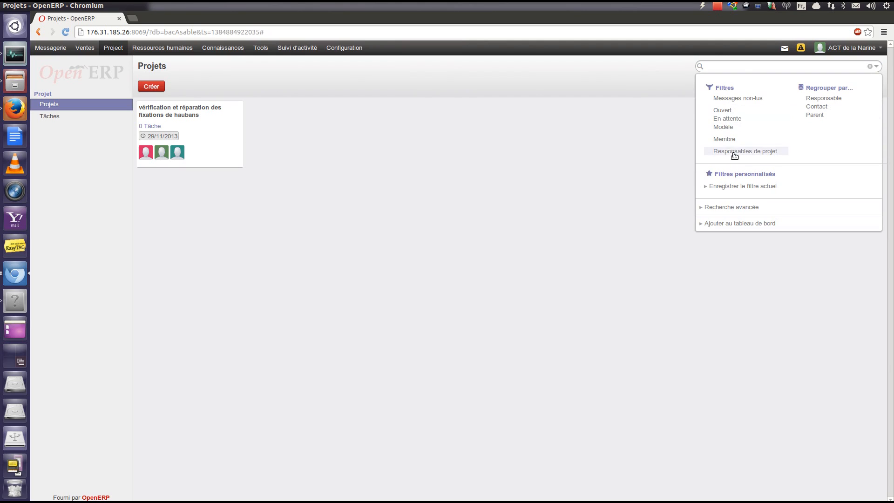
left_click(721, 111)
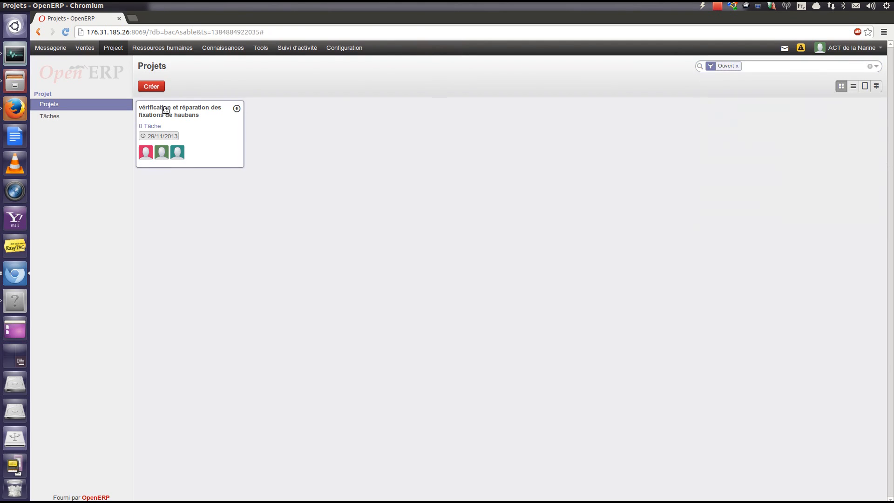
- Open the project's tasks and add the task "vérification de la tension de tout les haubans" to the Spécification stage
left_click(166, 113)
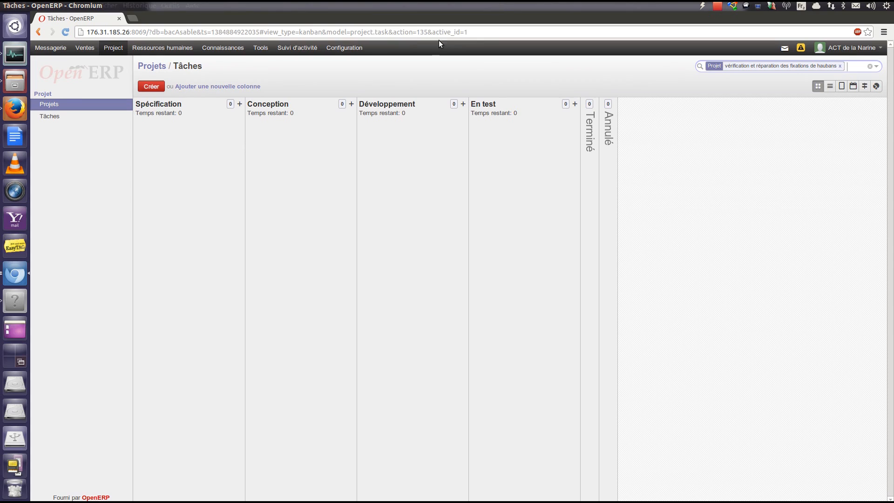
left_click(239, 103)
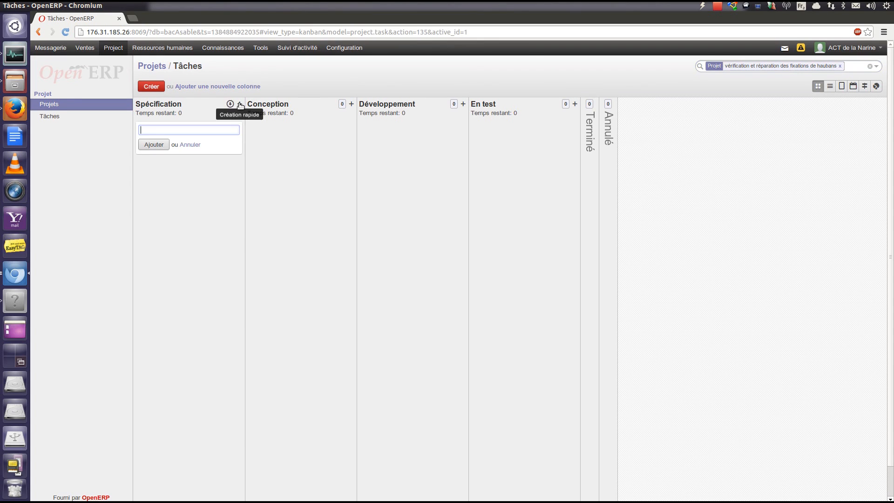
type("vériv")
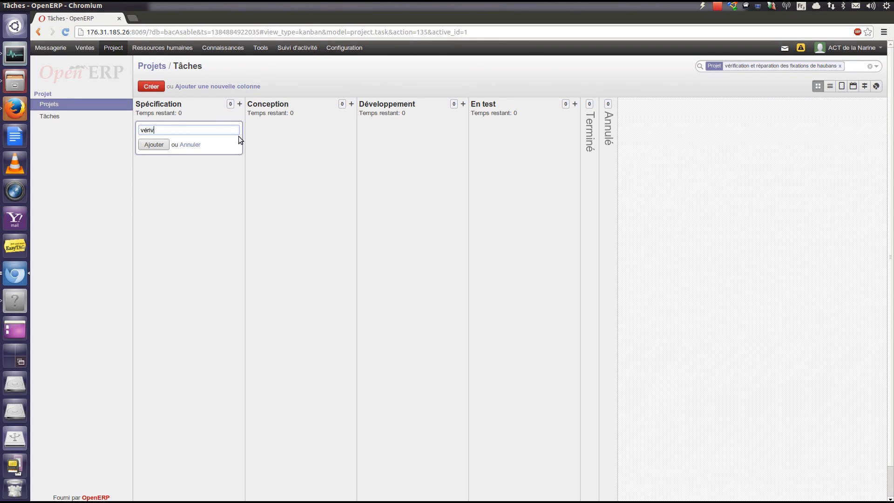
type("ficat")
type("ion de la")
type(" tension ")
type("de tou")
type("t les haubans")
left_click(155, 145)
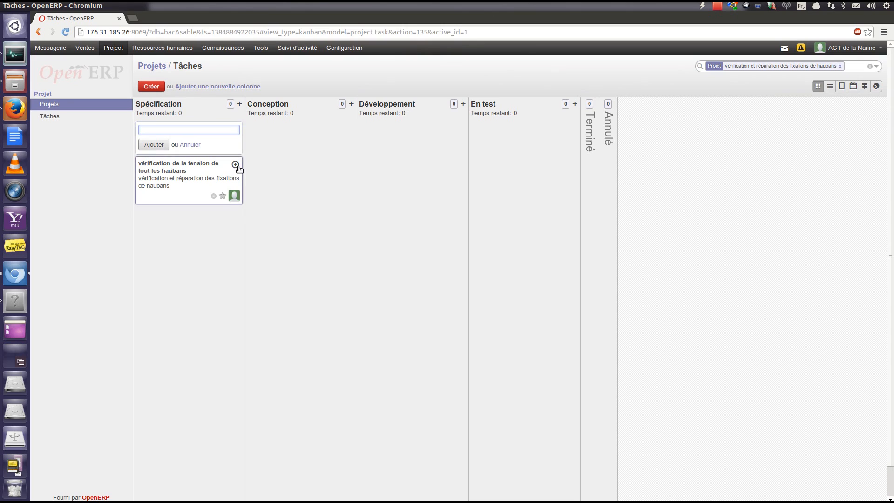
- Examine the new task's description and additional information fields, discard the edit and return to the task board
left_click(236, 165)
left_click_drag(248, 181, 243, 177)
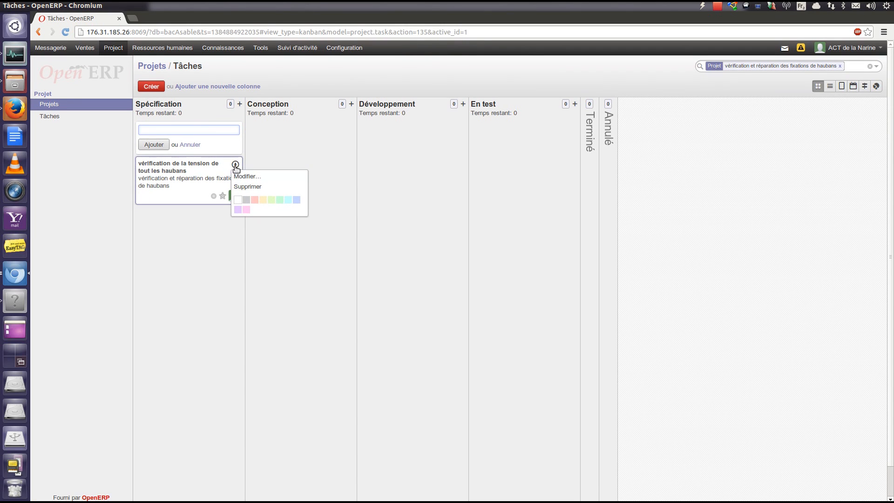
left_click(239, 178)
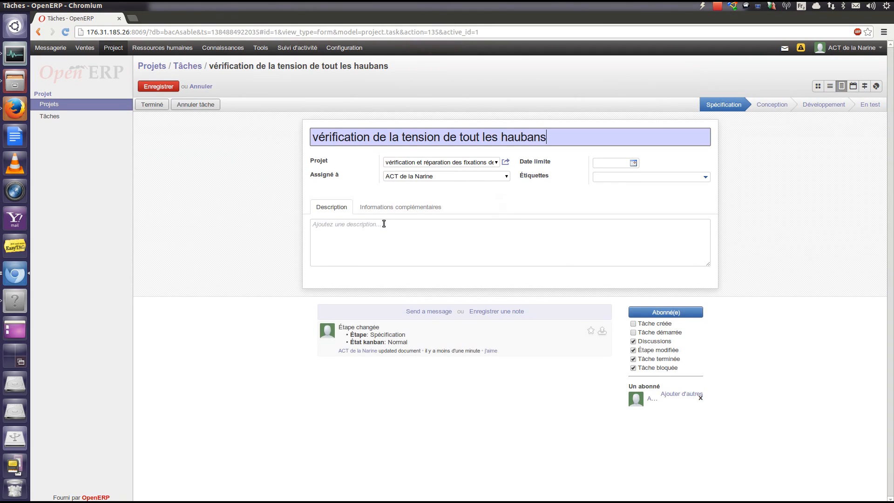
left_click(375, 221)
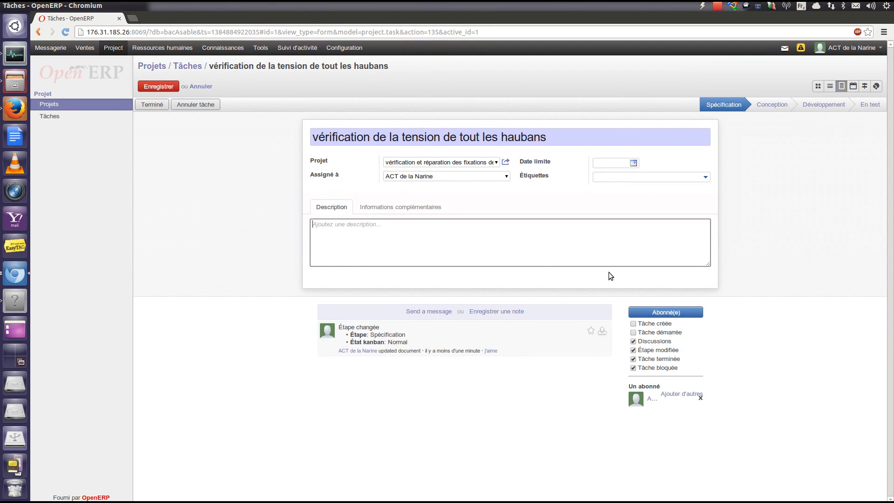
left_click(381, 210)
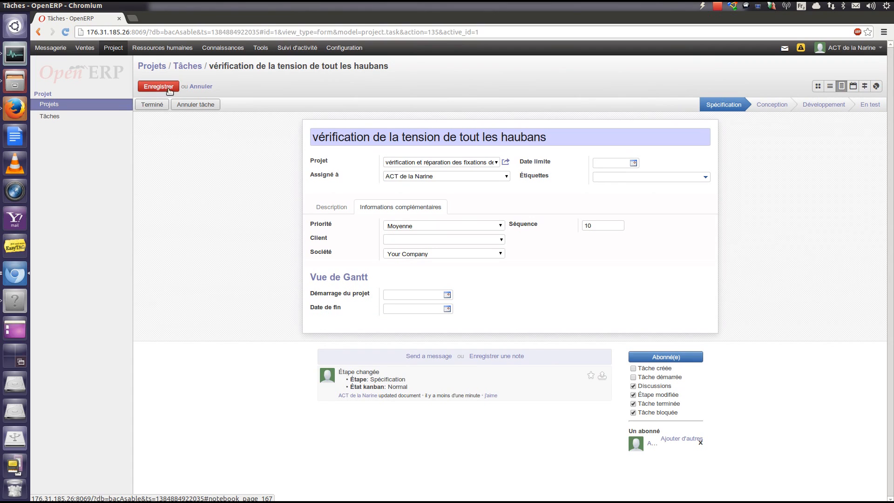
left_click(200, 87)
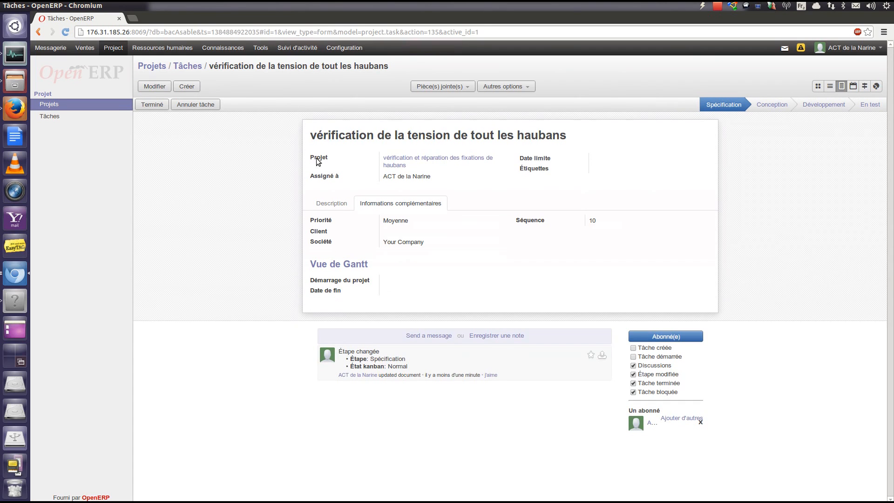
left_click(187, 67)
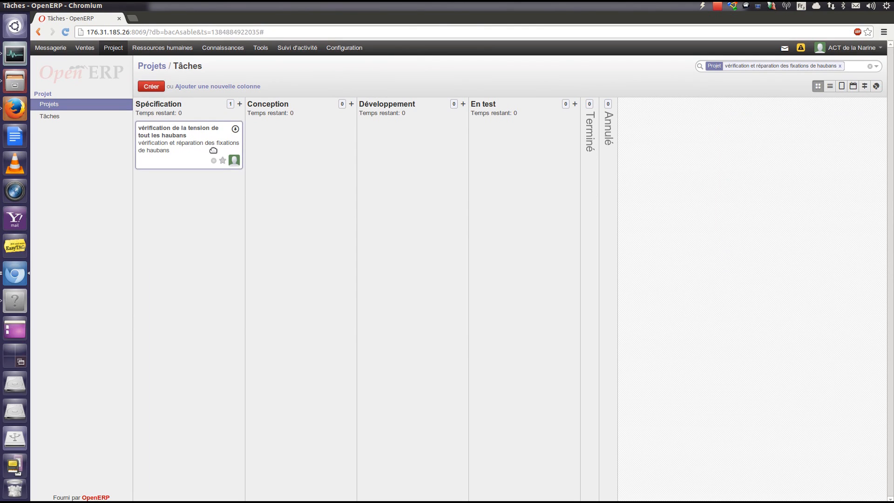
- Move the shroud tension task to the Développement stage and assign it to the Bosco user
left_click_drag(200, 150, 431, 170)
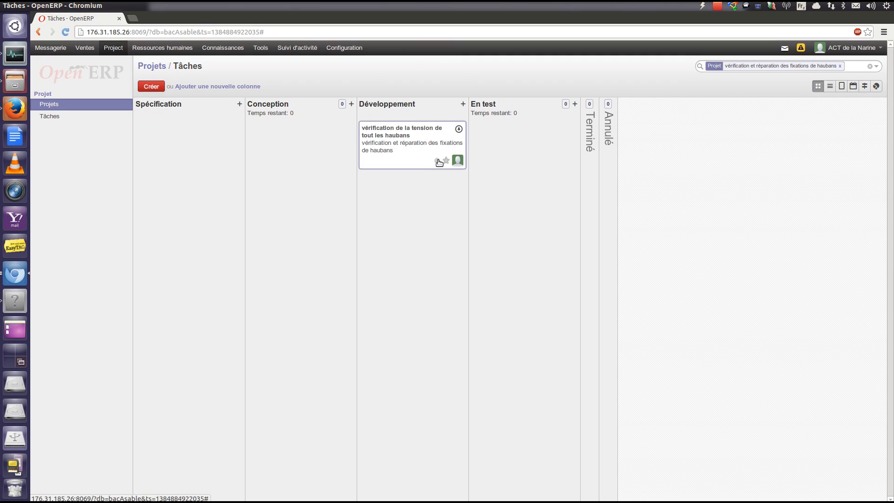
left_click(460, 130)
left_click(468, 140)
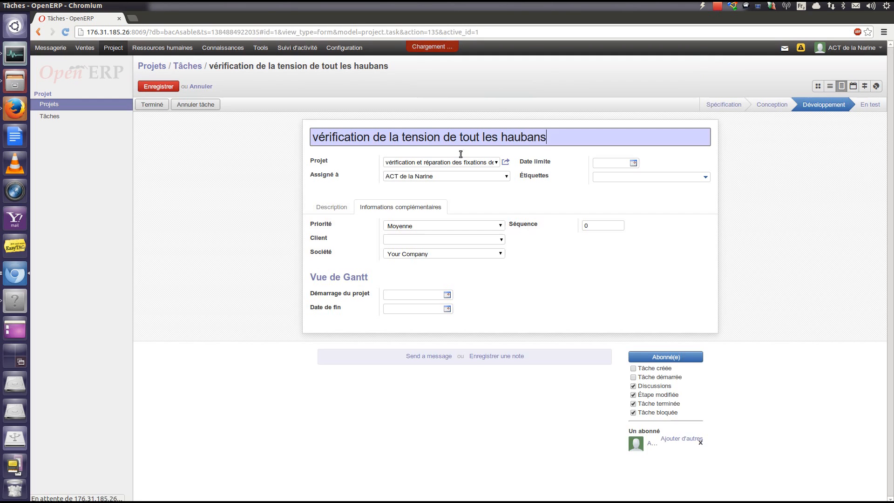
left_click(507, 177)
left_click(429, 212)
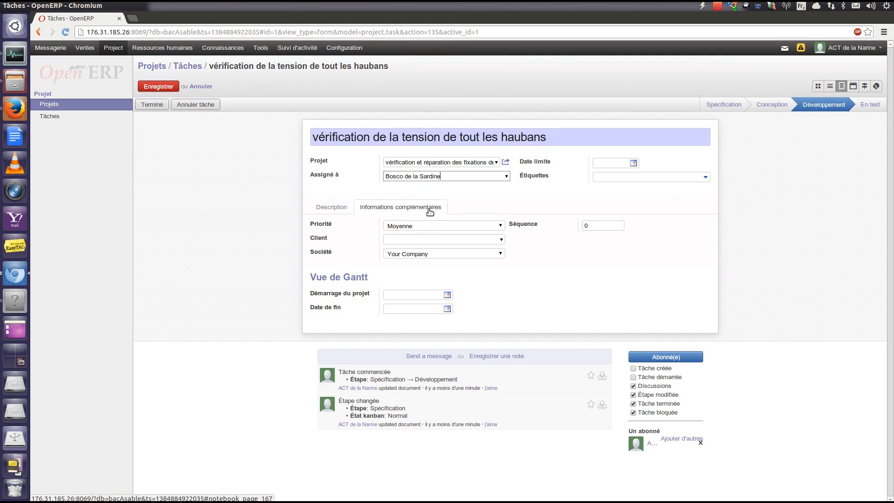
- Set the task's deadline to 24/11/2013 and save the task
left_click(705, 177)
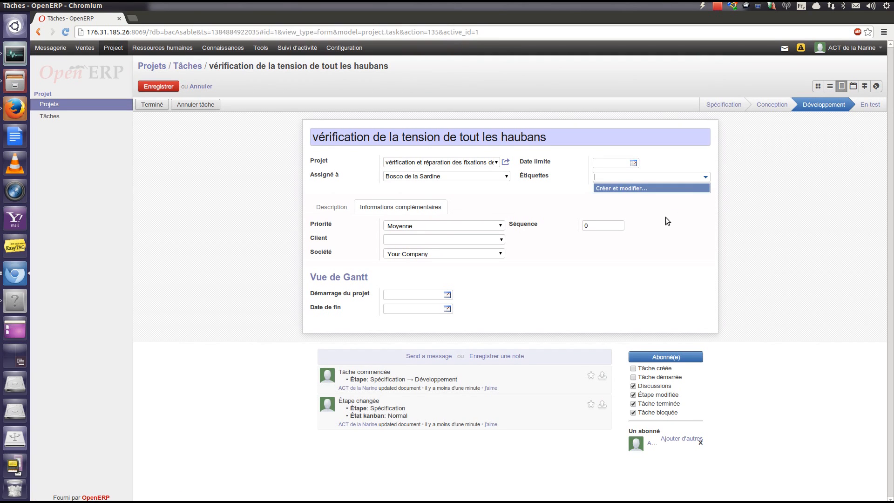
left_click(633, 163)
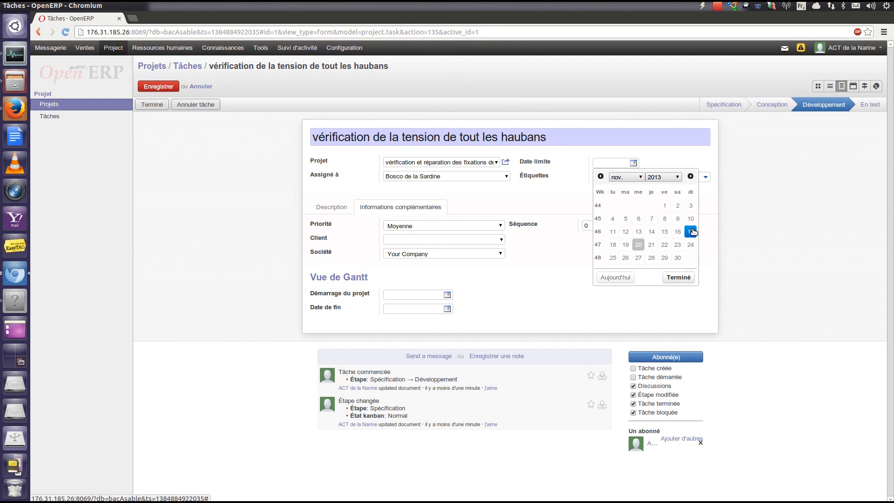
left_click(690, 244)
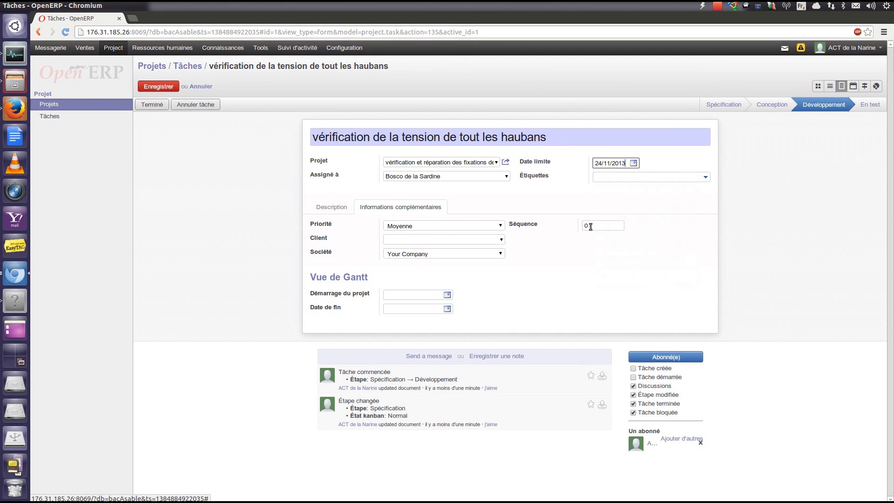
left_click(149, 88)
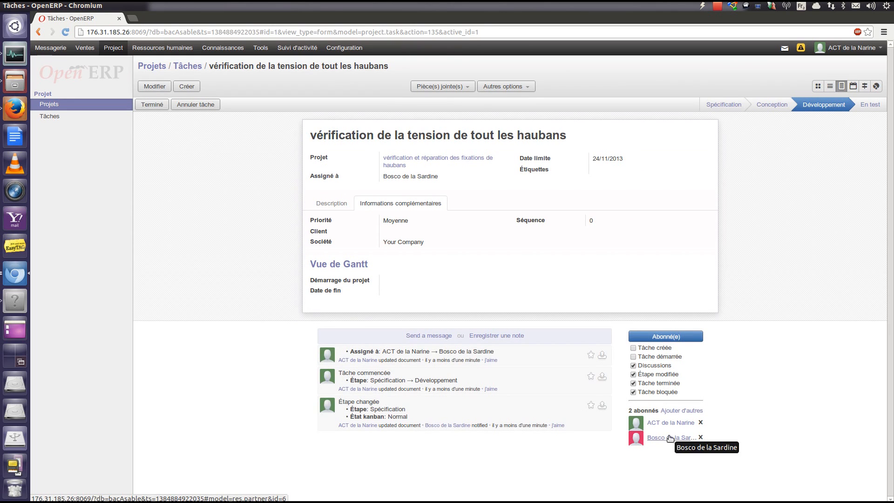
- Switch to the Bosco user's Firefox session, check its inbox and open the shroud repair project's tasks
left_click(15, 355)
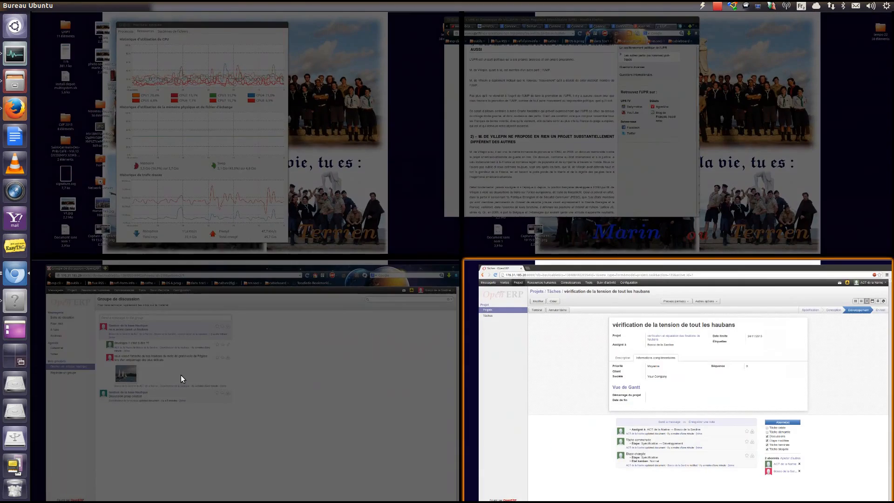
double_click(181, 375)
left_click(62, 63)
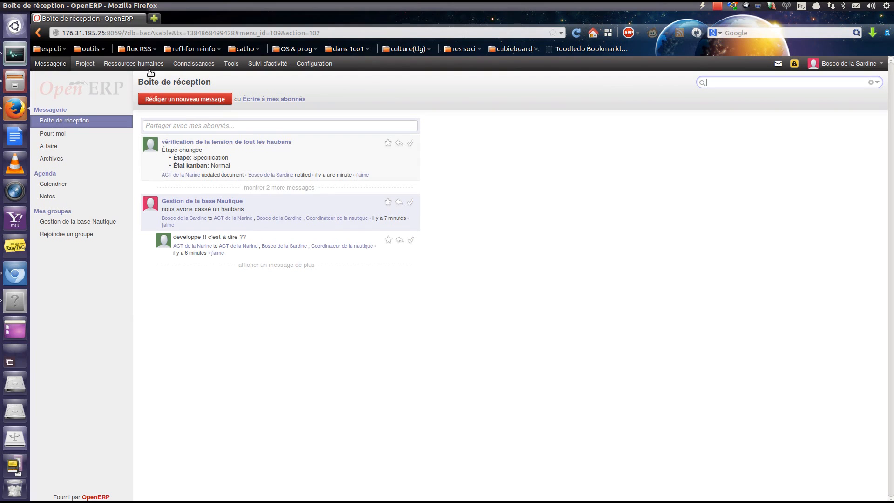
left_click(84, 63)
left_click(165, 129)
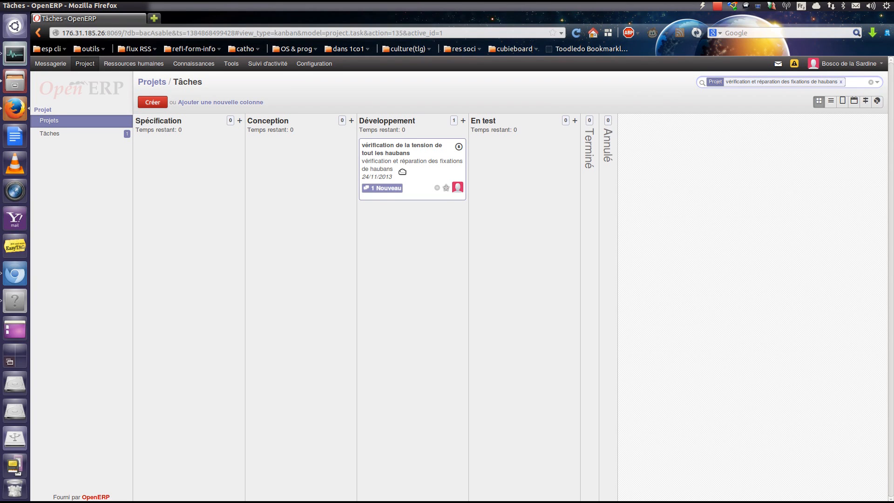
- Move the shroud tension task to En test, unfold the Terminé stage and move the task there
left_click_drag(403, 172, 596, 185)
left_click(592, 121)
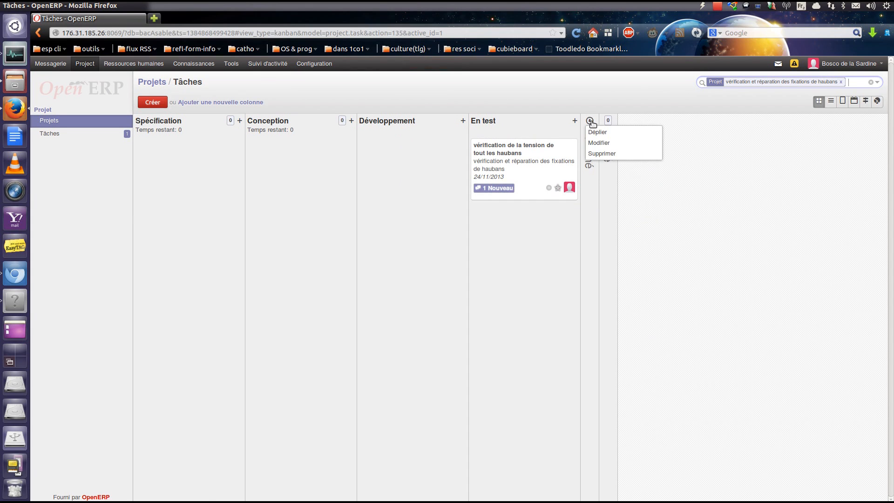
left_click(594, 132)
left_click_drag(537, 168, 645, 172)
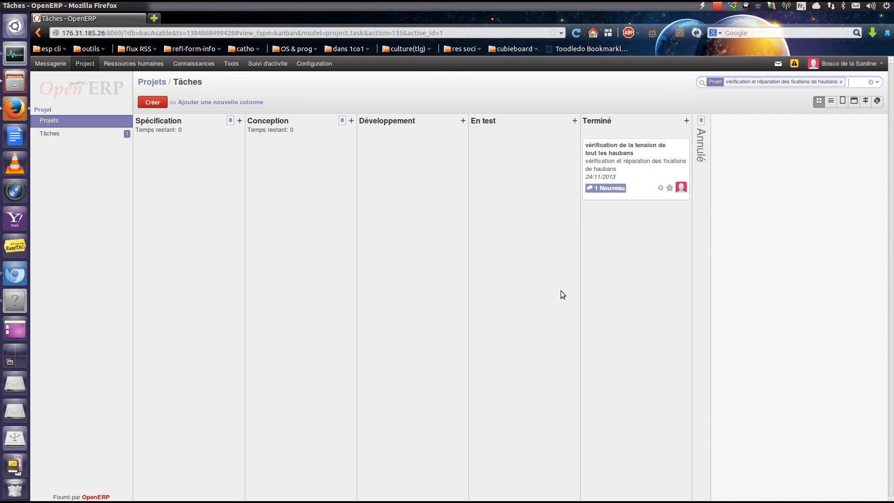
- Switch back to the ACT user's Chromium session and unfold the Terminé stage on the project's task board
left_click(26, 364)
left_click(682, 421)
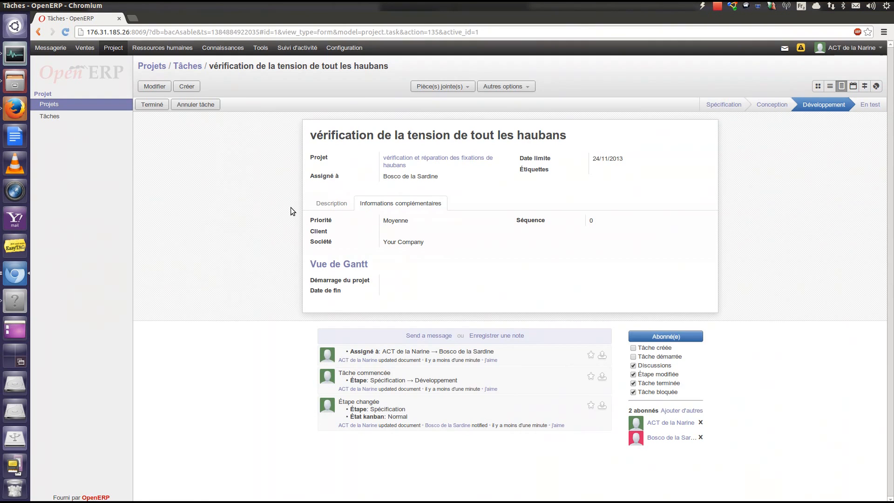
left_click(186, 66)
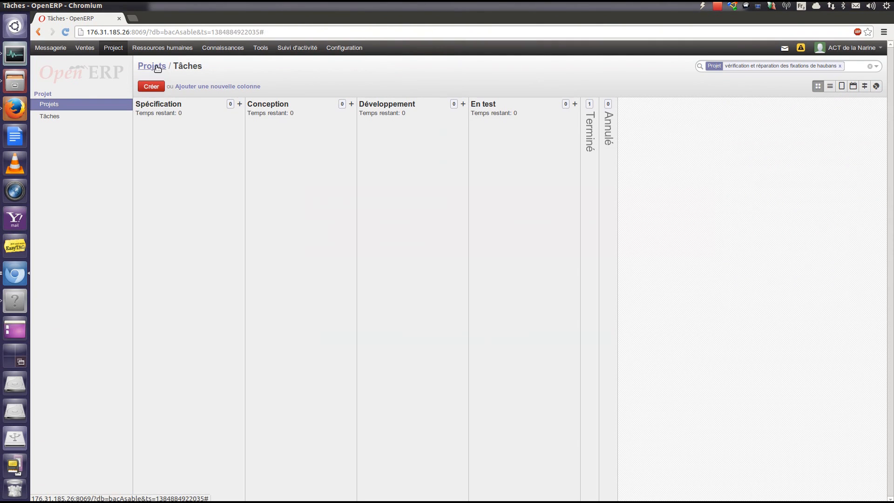
left_click(590, 104)
left_click(598, 115)
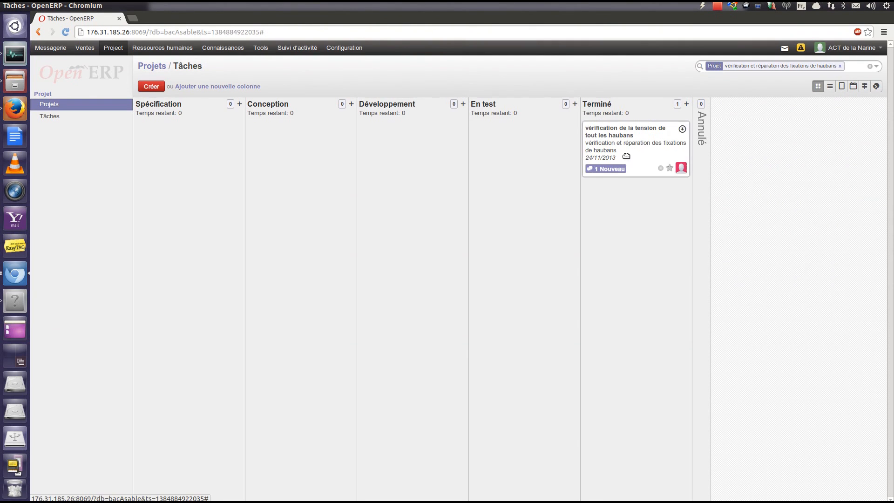
- Open the finished task, like its "Tâche fermée" message and return to the task board
left_click(641, 154)
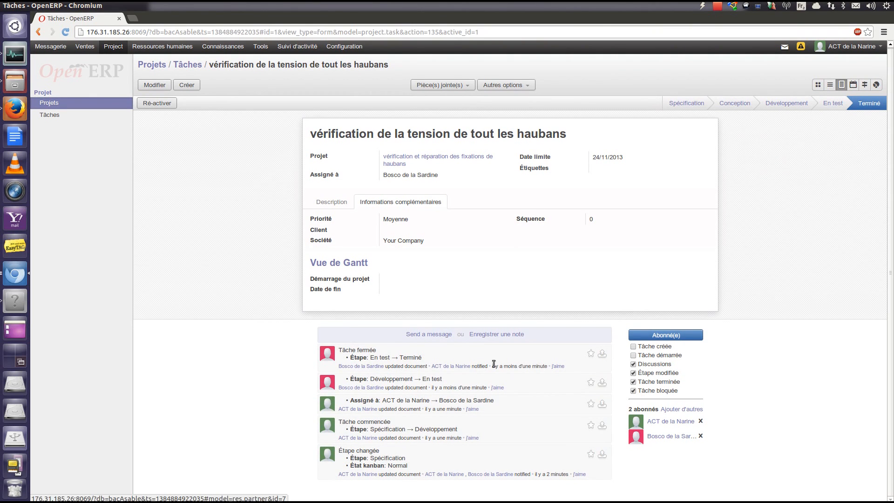
left_click(559, 367)
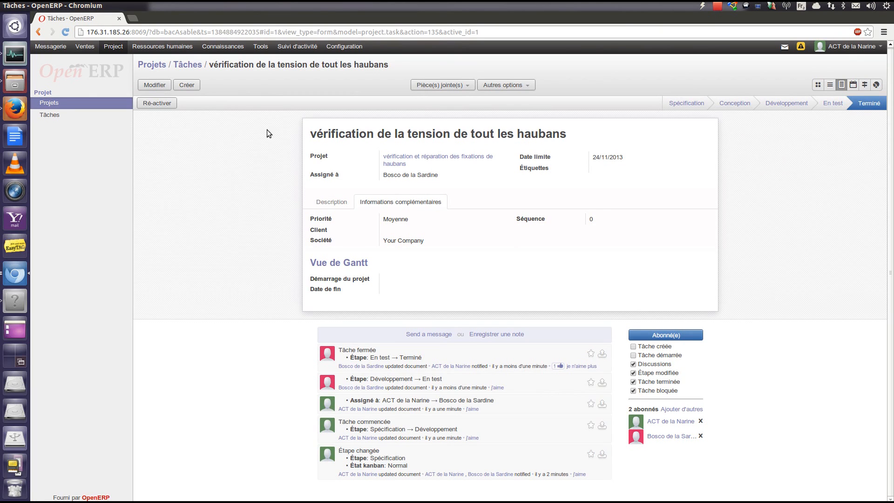
left_click(181, 63)
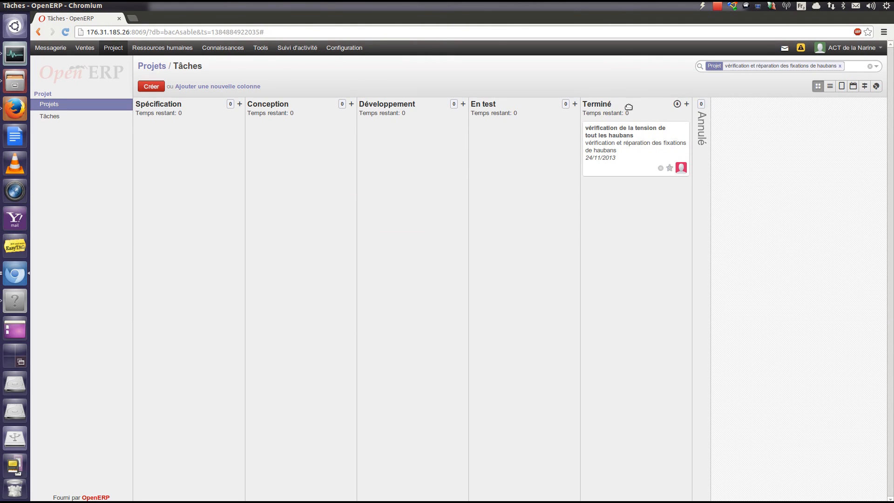
- Switch to the Bosco user's Firefox session and move the shroud tension task from Terminé back to the Développement stage
left_click(15, 354)
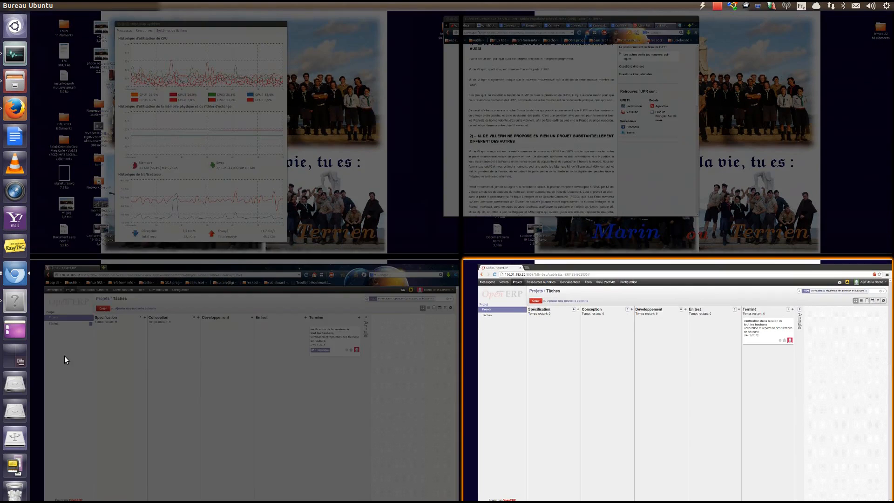
left_click(331, 408)
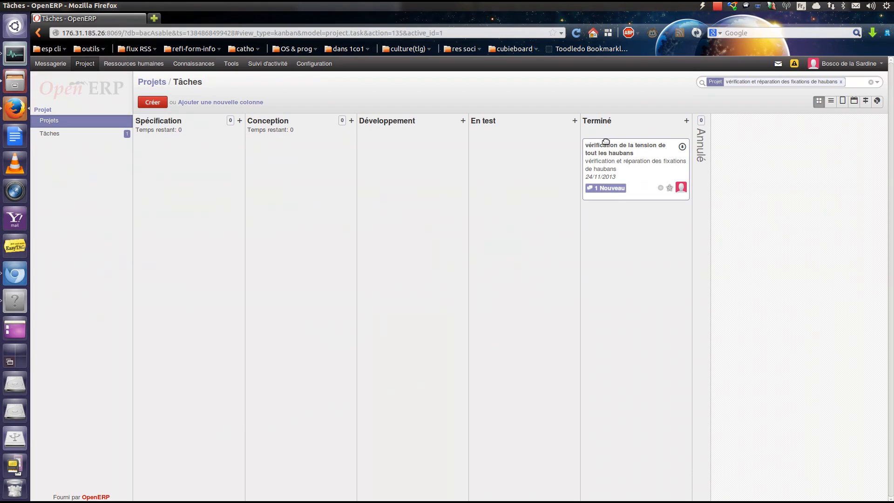
left_click_drag(449, 159, 403, 161)
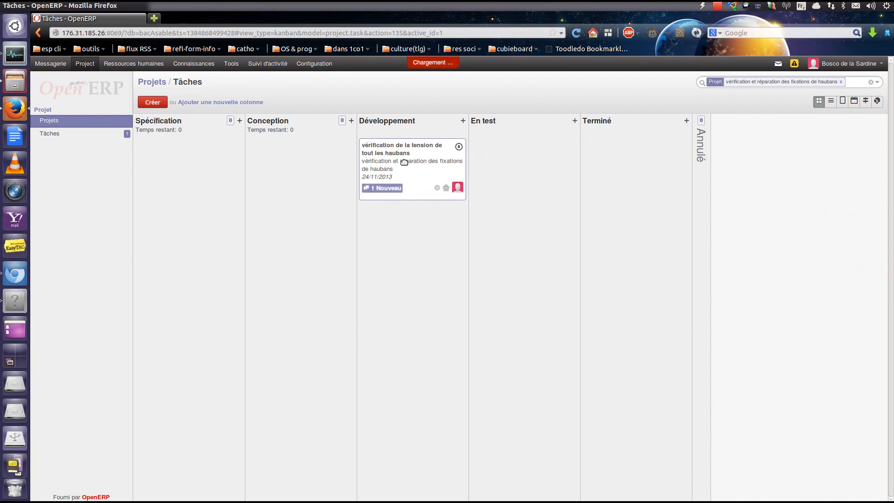
- Open the shroud tension task and send its followers the message "des contre écrous manquent sur les haubans du mat de misaine"
left_click(412, 162)
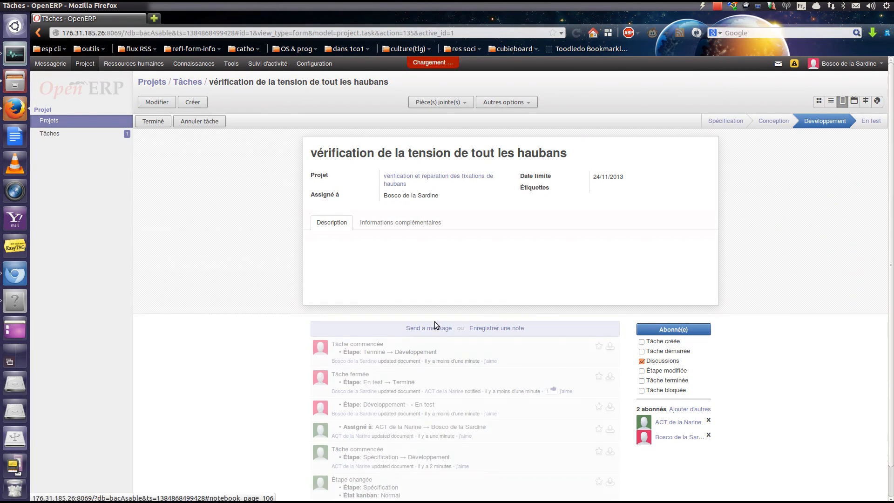
left_click(437, 329)
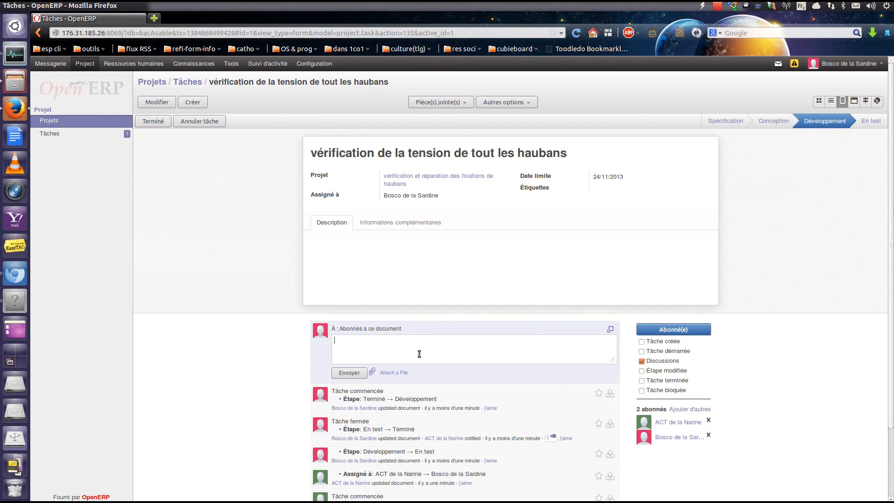
type("le")
type("s contre écro")
key("BackSpace")
key("BackSpace")
key("BackSpace")
key("BackSpace")
key("BackSpace")
key("BackSpace")
key("BackSpace")
key("BackSpace")
key("BackSpace")
key("BackSpace")
key("BackSpace")
key("BackSpace")
key("BackSpace")
key("BackSpace")
key("BackSpace")
type("des contre écrous manquent sur les haubans ")
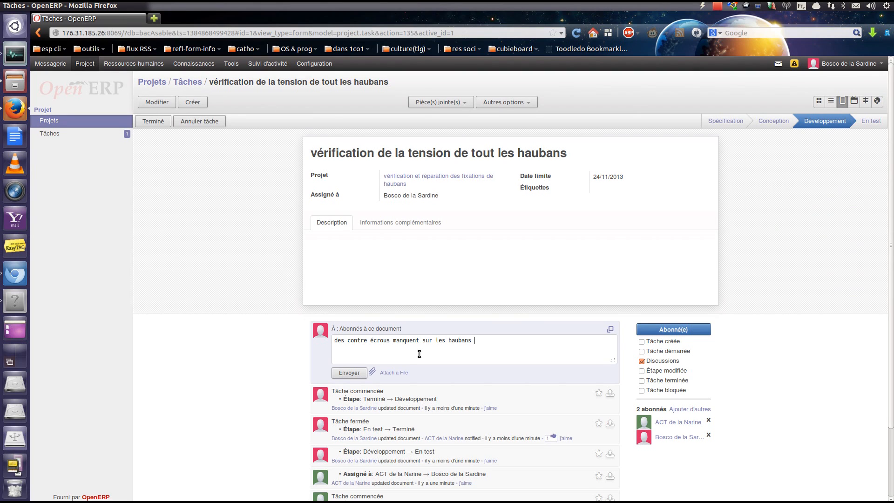
type("du mat de mizaine")
key("BackSpace")
key("BackSpace")
key("BackSpace")
key("BackSpace")
key("BackSpace")
type("saine")
left_click(348, 372)
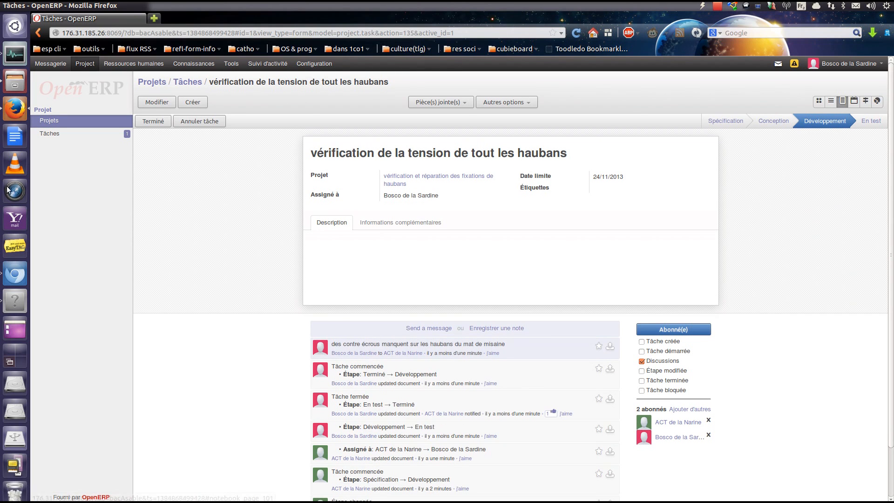
- Switch to the ACT user's Chromium session, reopen the shroud repair project's tension task and move its missing lock nuts message to the inbox
left_click(7, 353)
left_click(668, 431)
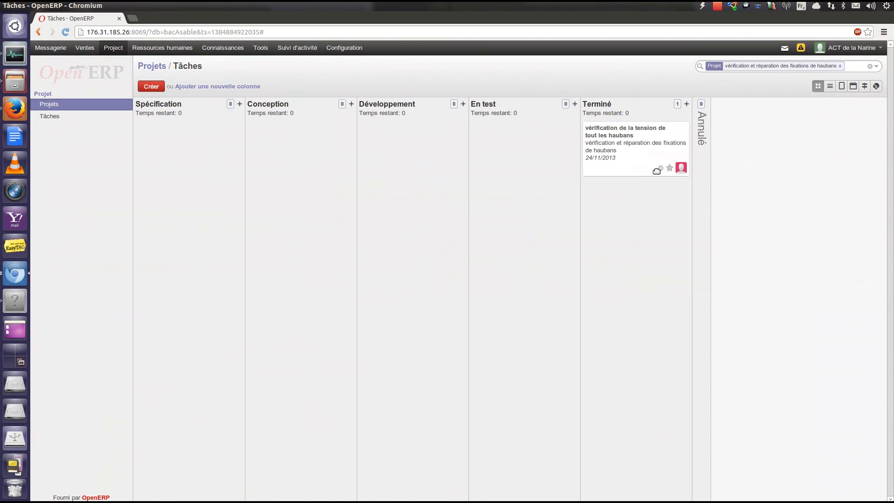
left_click(49, 116)
left_click(48, 107)
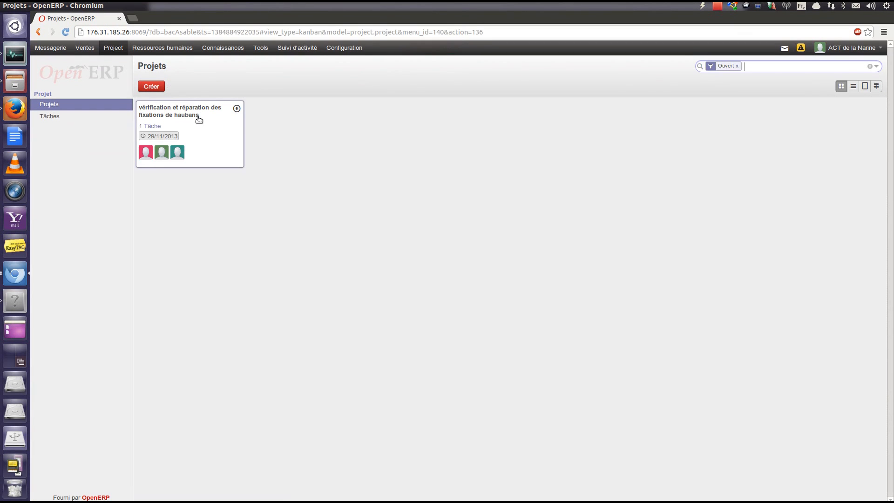
left_click(196, 117)
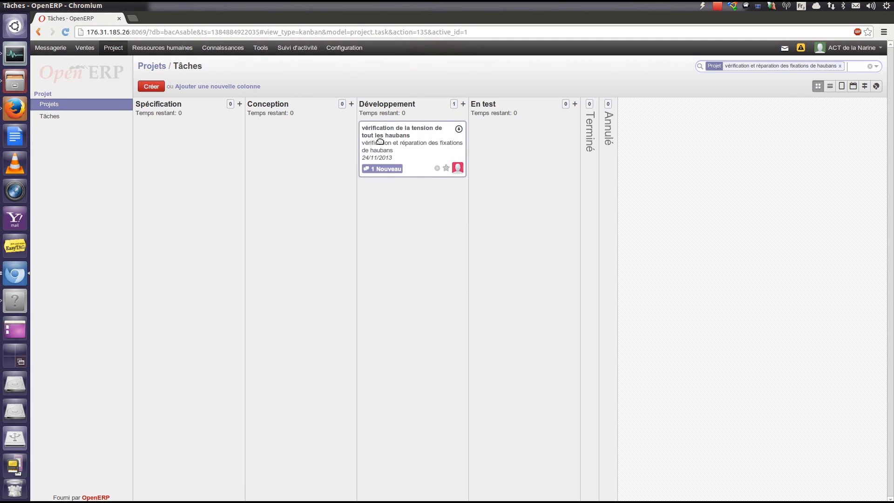
left_click(381, 141)
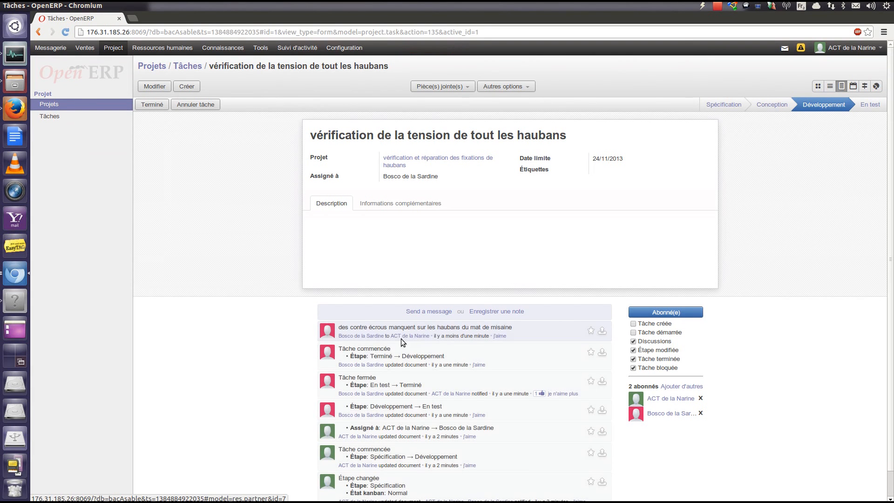
left_click(603, 331)
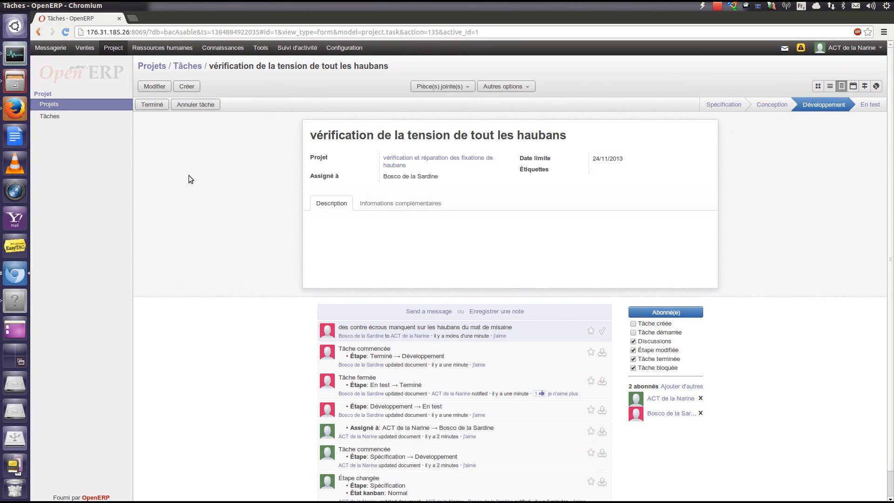
- Open the inbox and reply to the missing lock nuts message with "il manque combien ? à tu regardé dans la réserve ?"
left_click(56, 52)
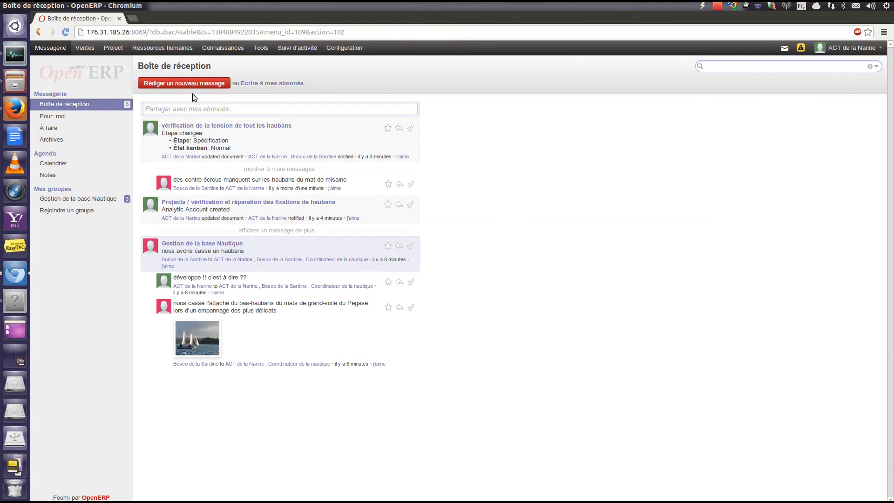
left_click(399, 183)
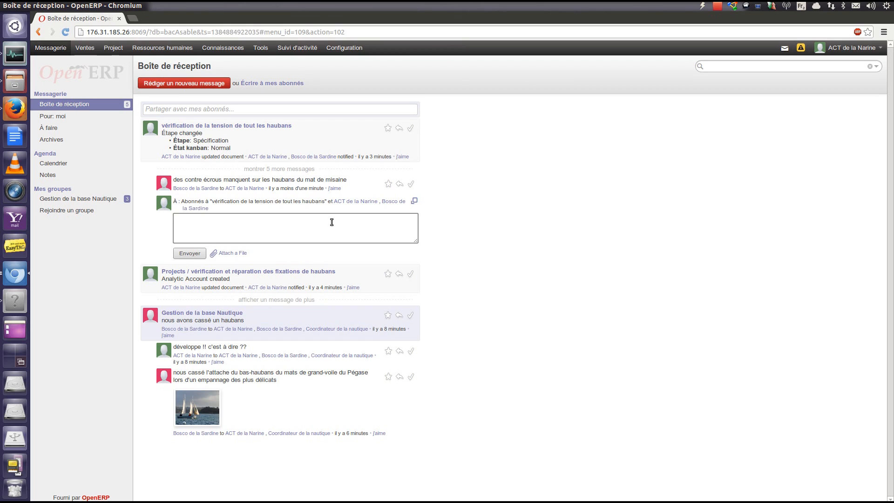
type("il manque combiens ?")
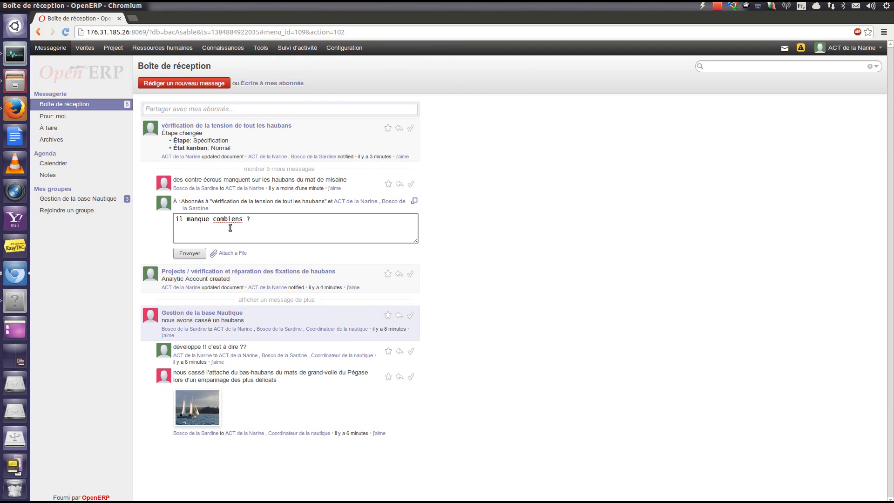
right_click(217, 218)
left_click(250, 232)
type("à tu regardé dans la réserve ?")
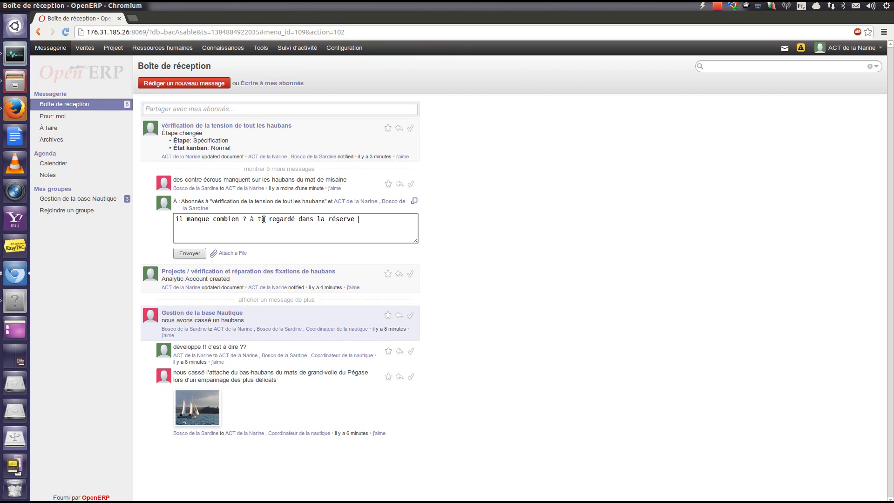
left_click(186, 252)
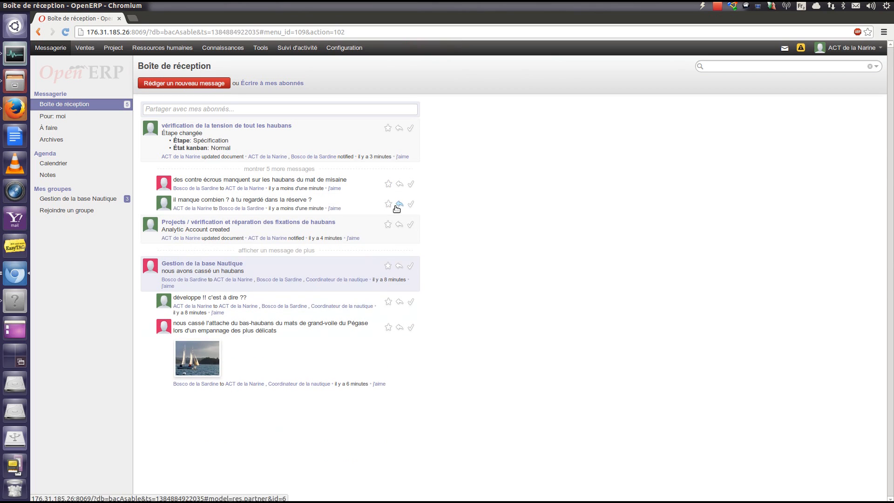
- Send a second reply to the same message reading "au faite tout les haubans on bien la bonne longueur ?"
left_click(400, 184)
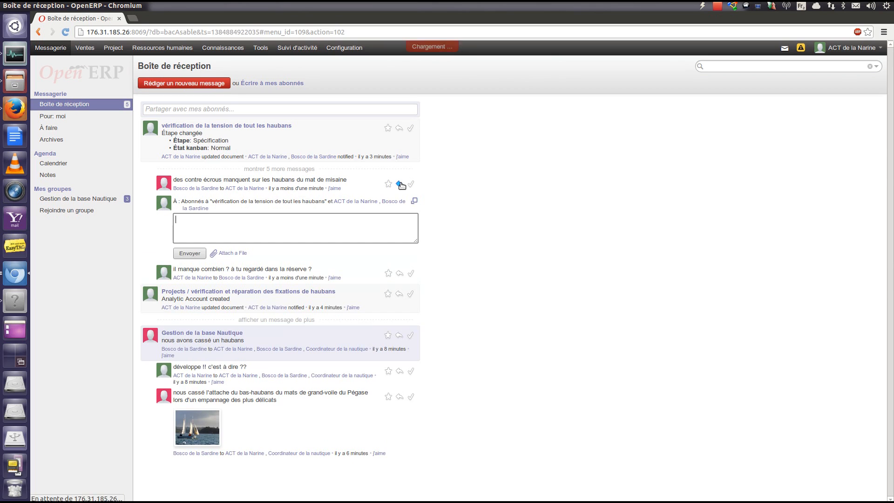
type("au f")
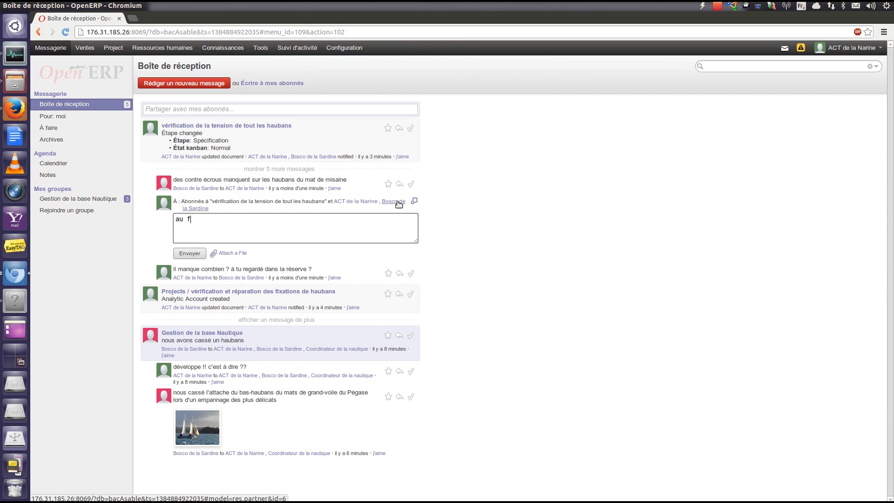
type("aite tout les haubans on bien la bonne longueu")
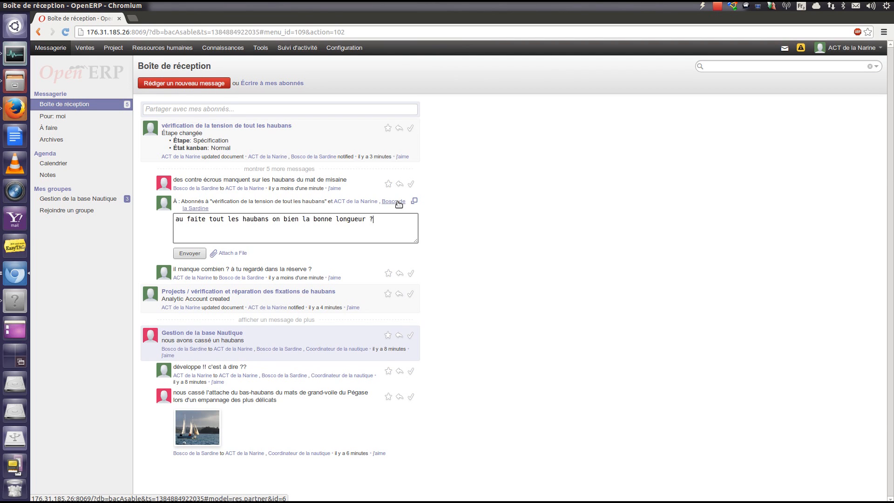
type("r ?")
left_click(181, 255)
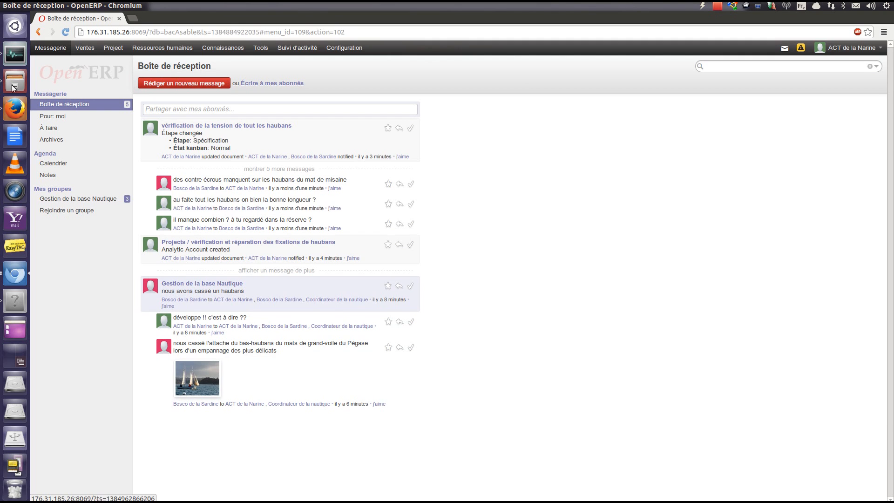
- Switch back to the Bosco user's Firefox session and reload the shroud tension task to check its new replies
left_click(12, 346)
left_click(216, 448)
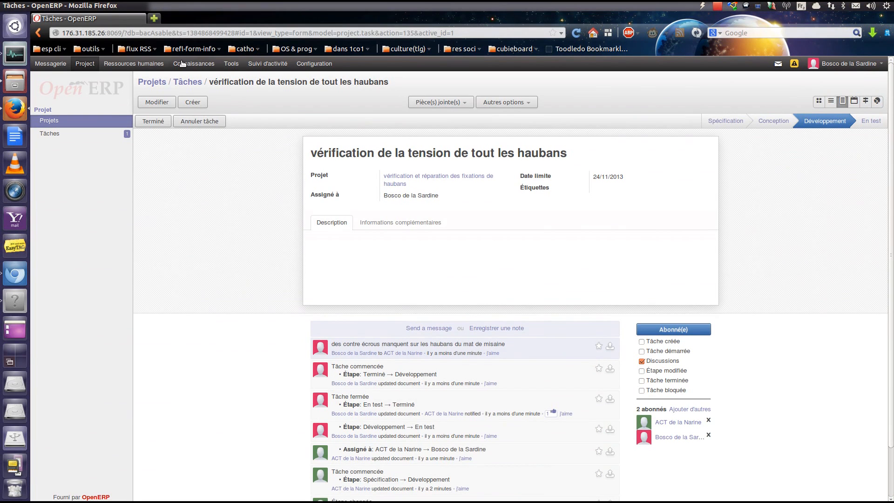
left_click(186, 83)
double_click(399, 154)
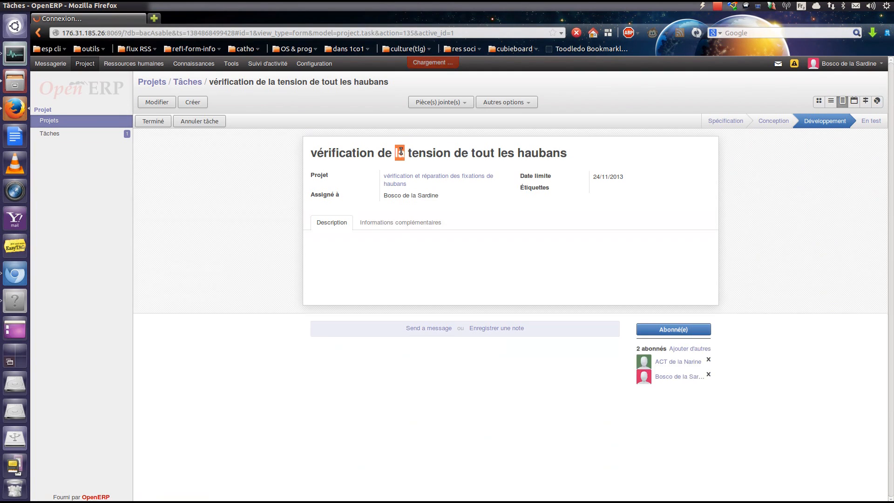
left_click(272, 309)
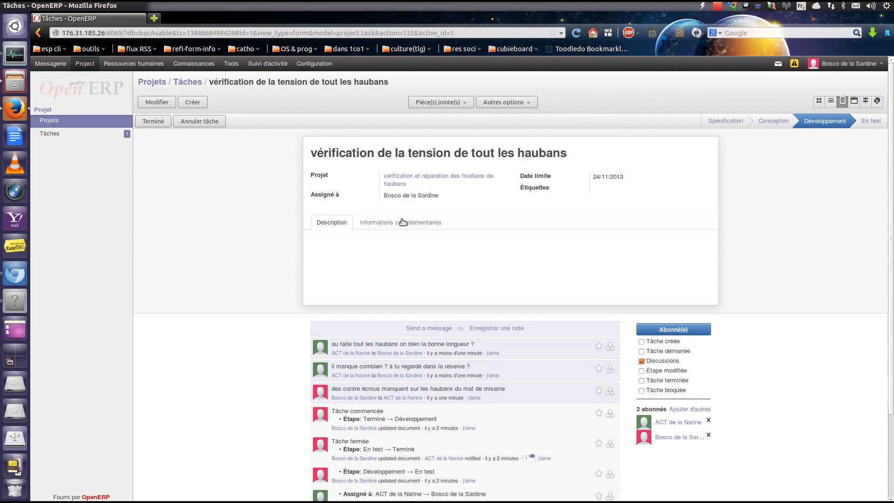
- Log out of the Bosco session and log in to the nautical coordinator's account with its user name and password
left_click(844, 64)
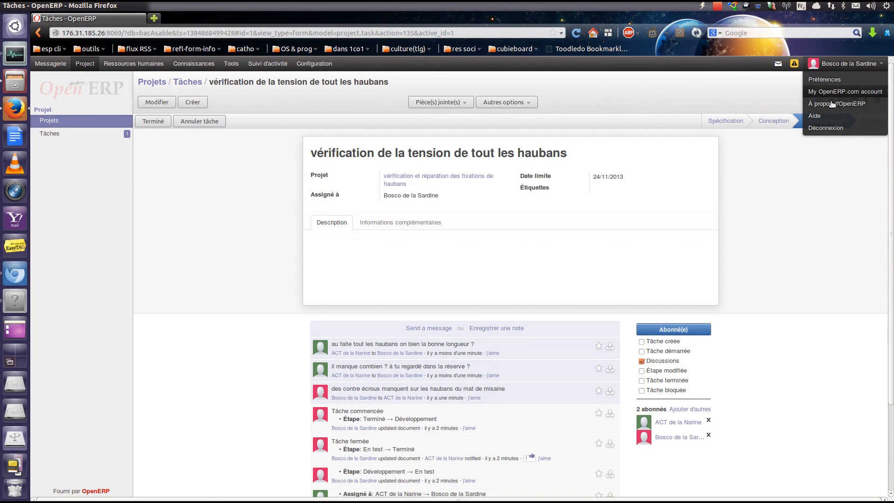
left_click(806, 129)
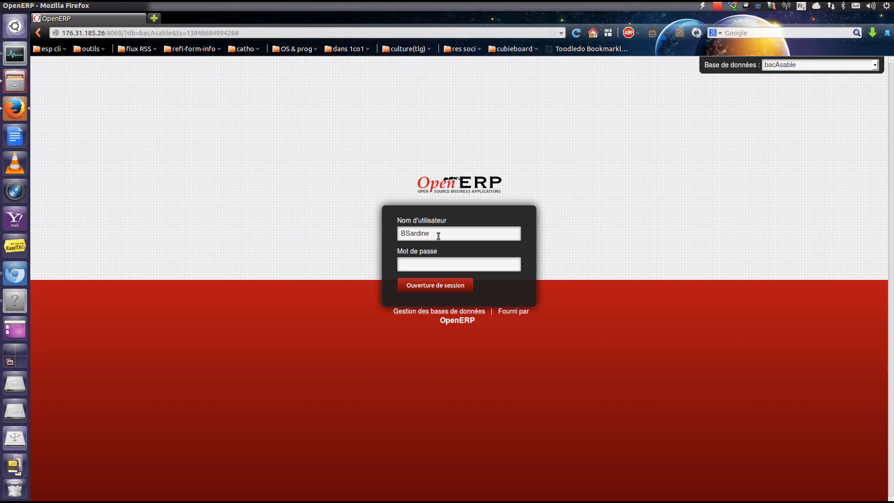
double_click(439, 236)
type("CooNautique")
key("Tab")
type("***")
type("*****")
key("Return")
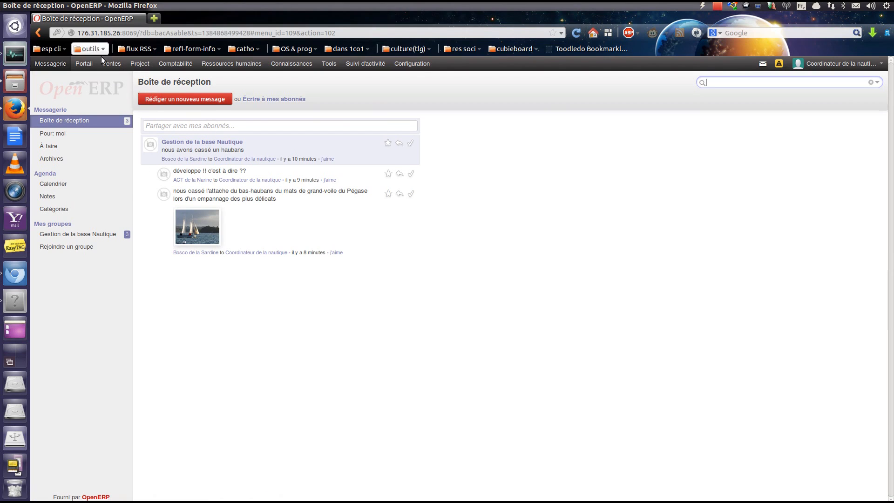
- Open the shroud repair project's task board and the shroud tension task in the Développement stage
left_click(140, 63)
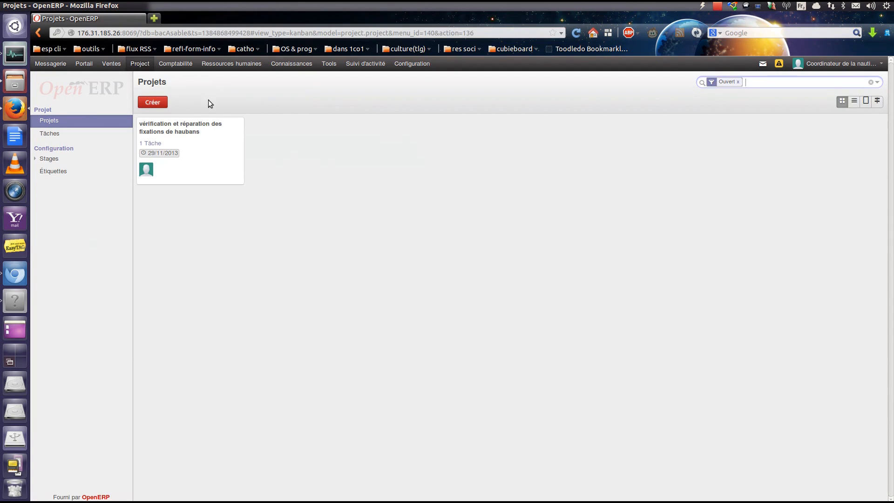
left_click(195, 128)
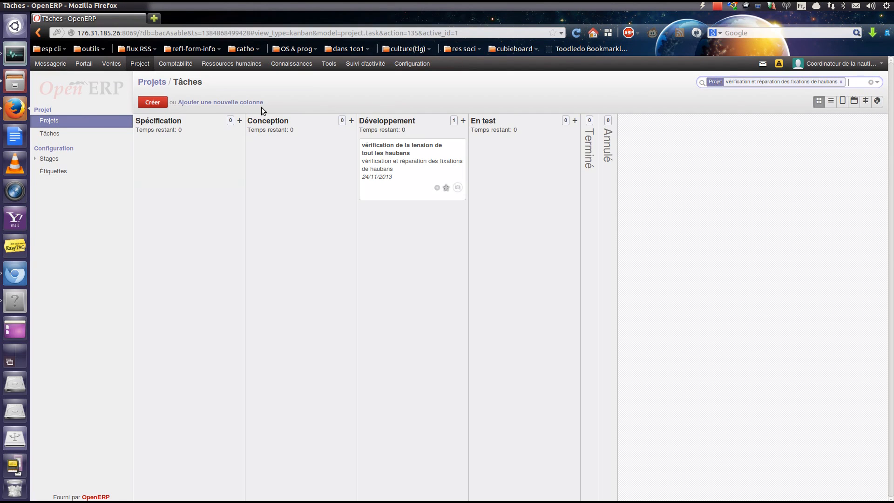
left_click(385, 146)
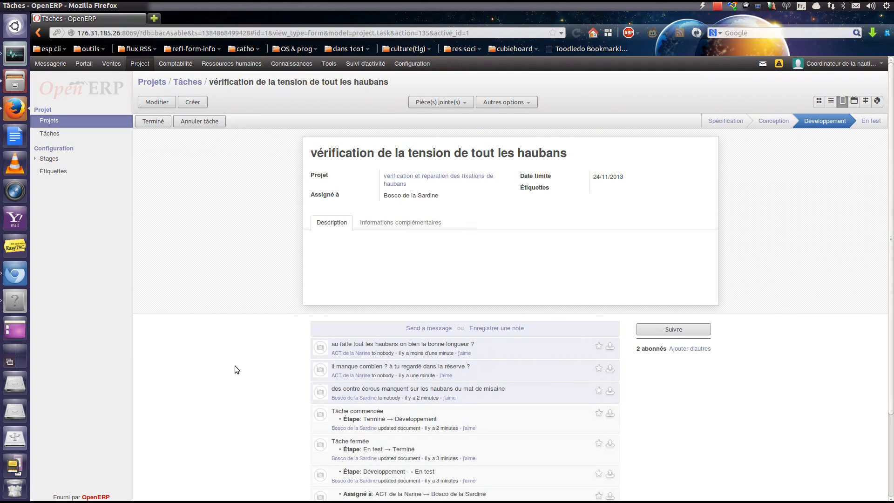
- Send the task's followers the message "oui je viens de les vérifier" and return to the coordinator's inbox
scroll(237, 365, "down", 2)
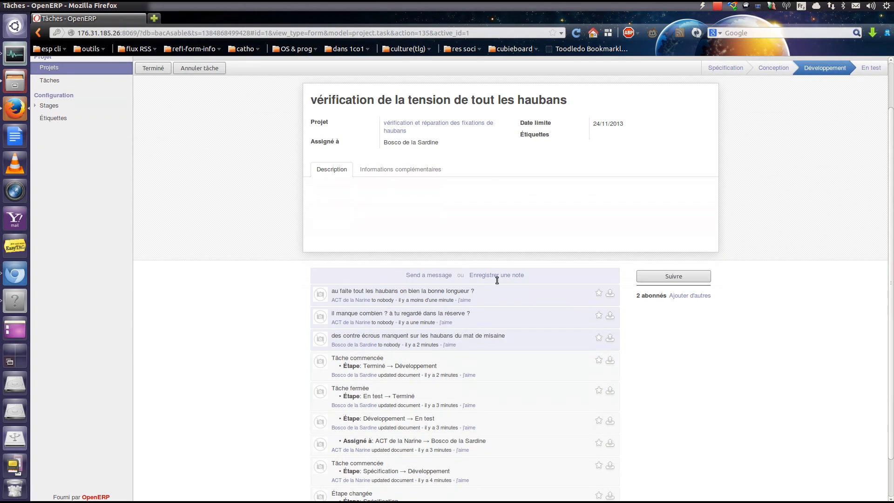
left_click(447, 275)
type("oui")
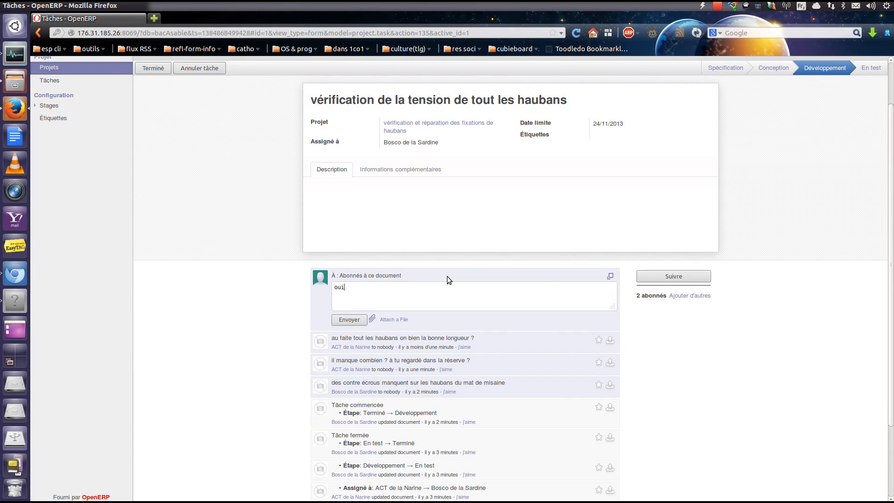
type(" je viens de les vérifier")
left_click(350, 321)
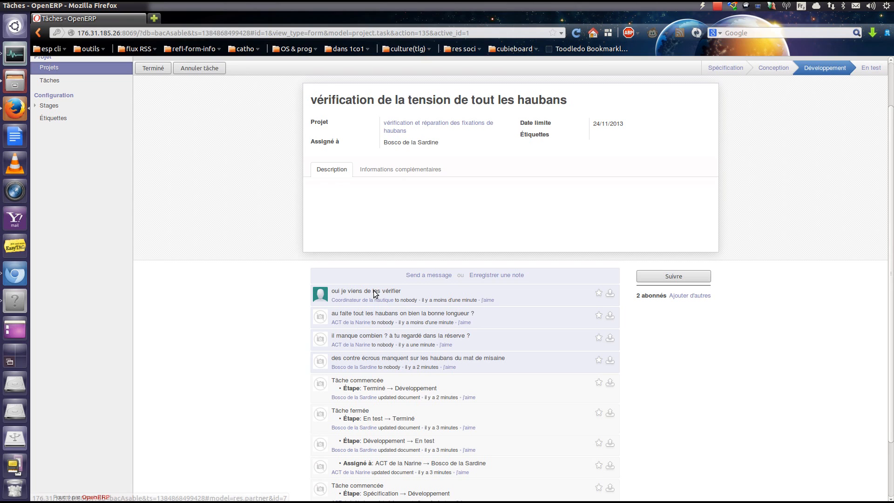
scroll(217, 141, "up", 2)
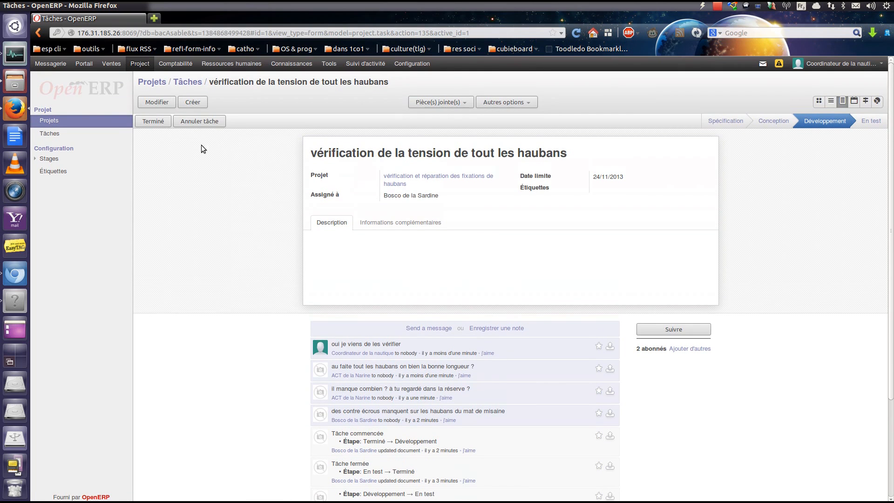
left_click(50, 63)
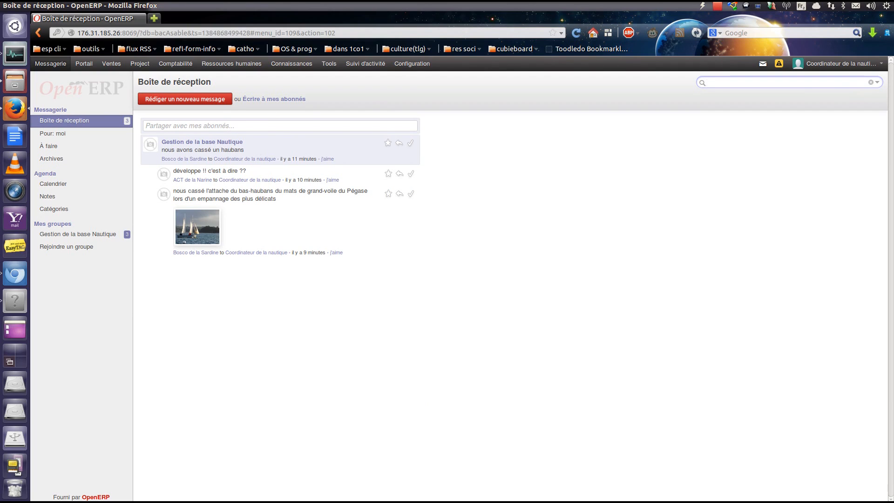
- Switch to the ACT user's Chromium session and open the knowledge base's list of pages
key("super+w")
left_click(764, 413)
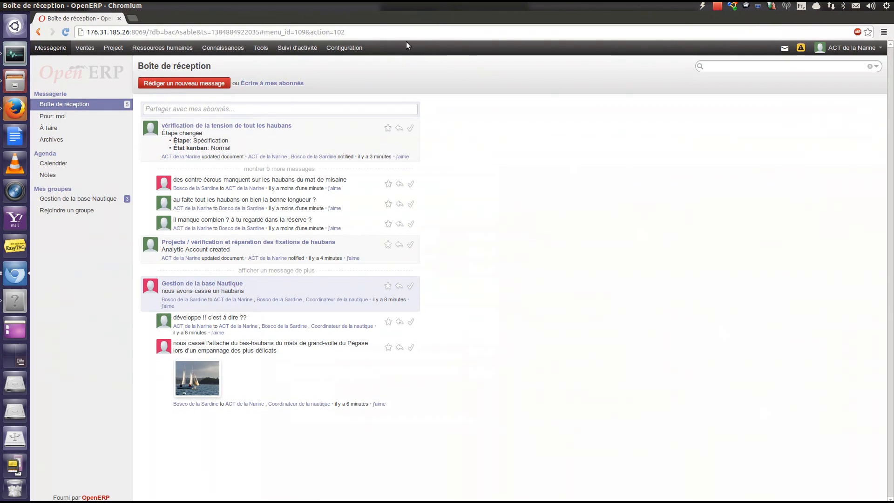
left_click(229, 48)
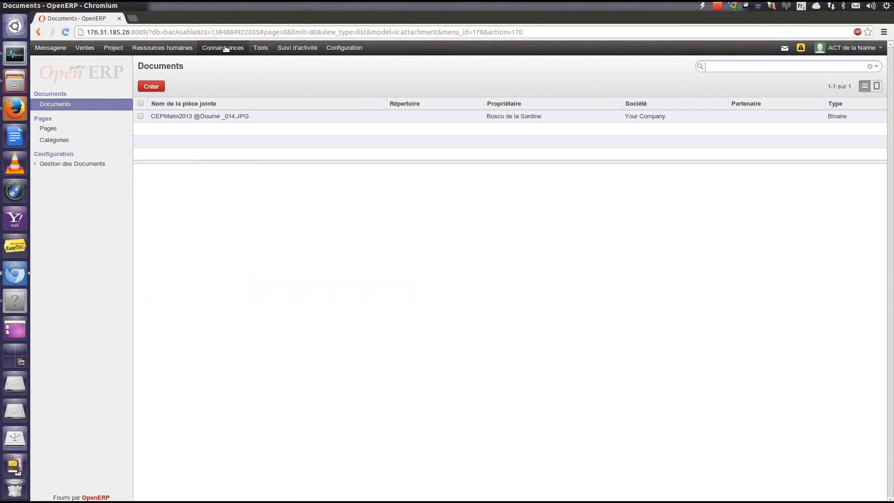
left_click(58, 129)
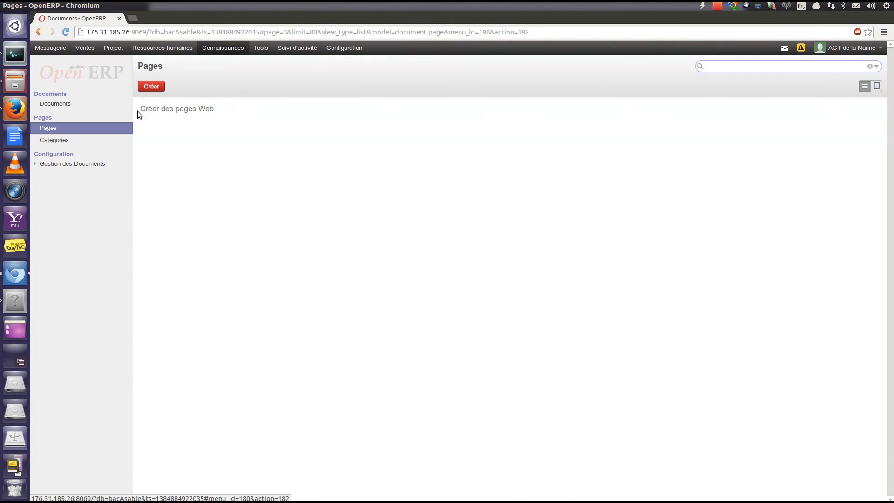
- Create and save a page titled "réparation des haubans" with the content "incident ayant lieux le ..."
left_click(152, 86)
type("réparation des haubans")
key("Tab")
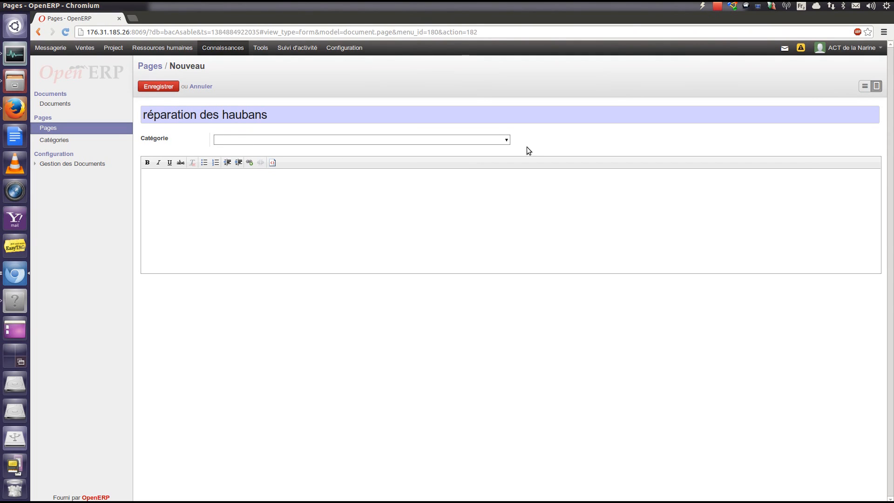
left_click(331, 201)
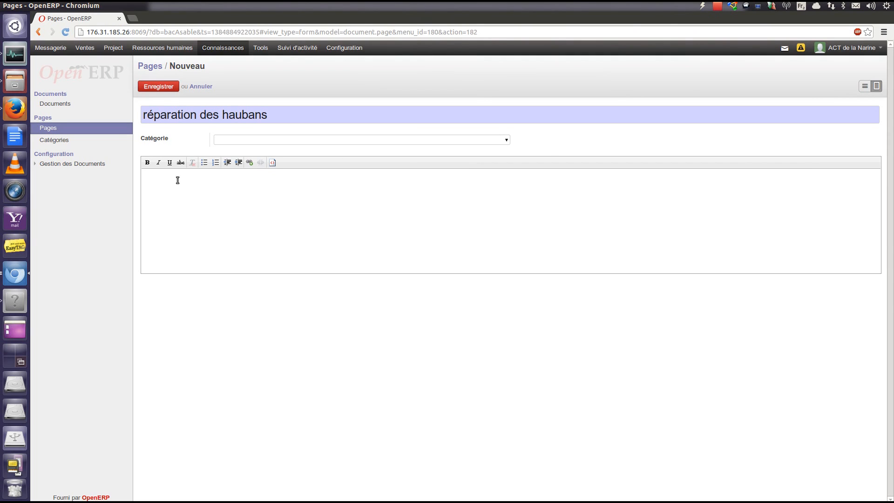
type("incident ayant lieux le ...")
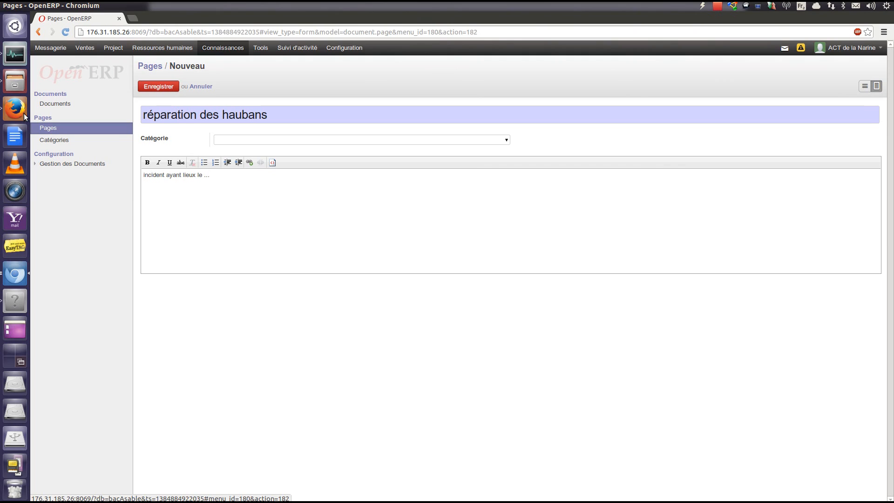
key("Return")
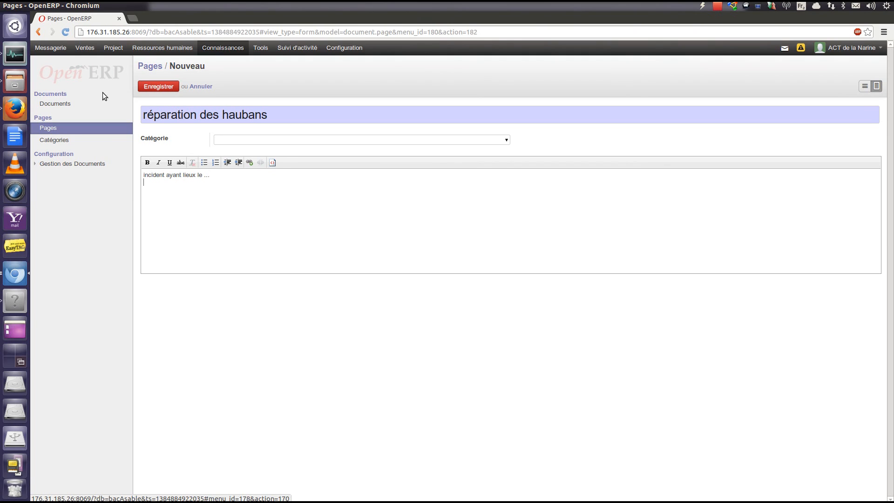
left_click(140, 85)
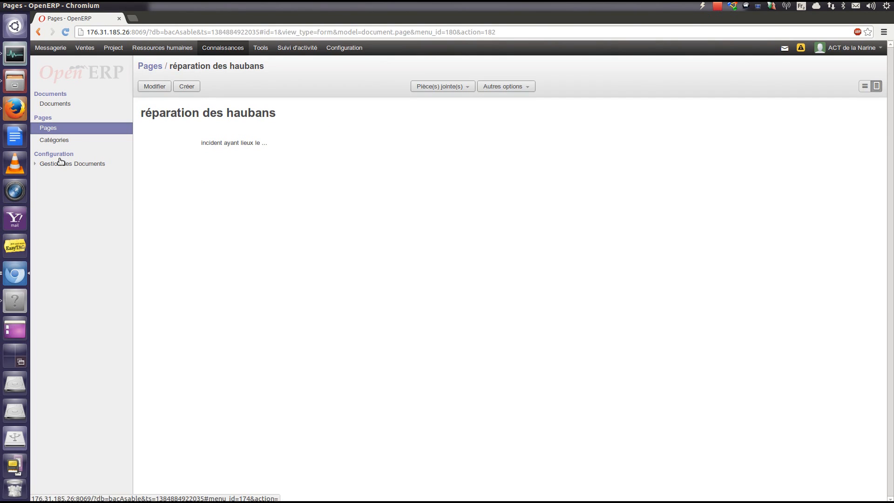
- Create and save a page category named "casse"
left_click(60, 140)
left_click(150, 88)
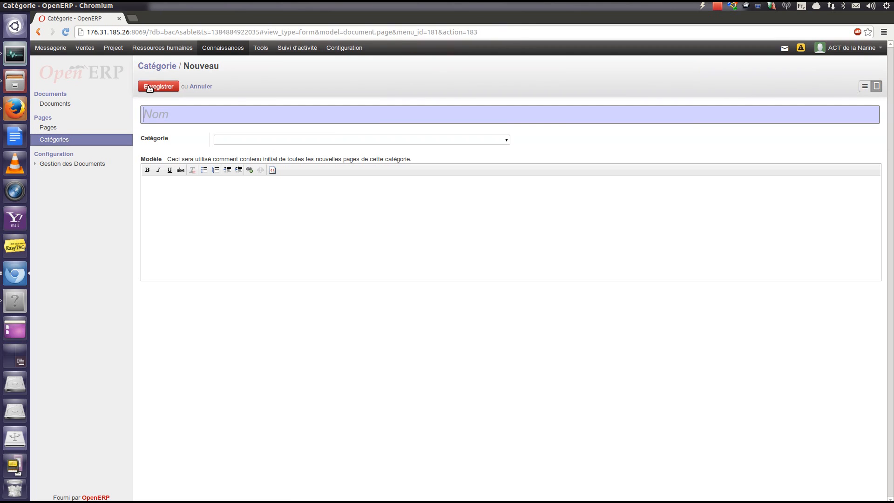
type("casse")
left_click(149, 88)
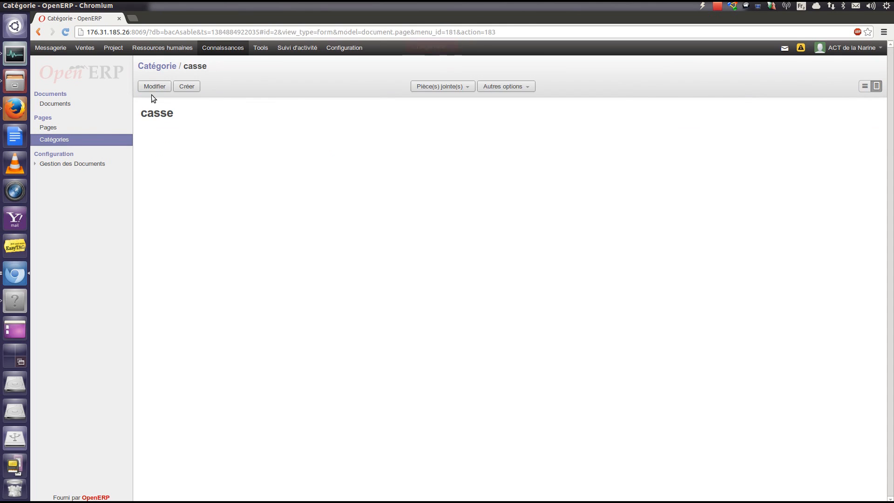
- Assign the category "casse" to the "réparation des haubans" page and save it
left_click(95, 131)
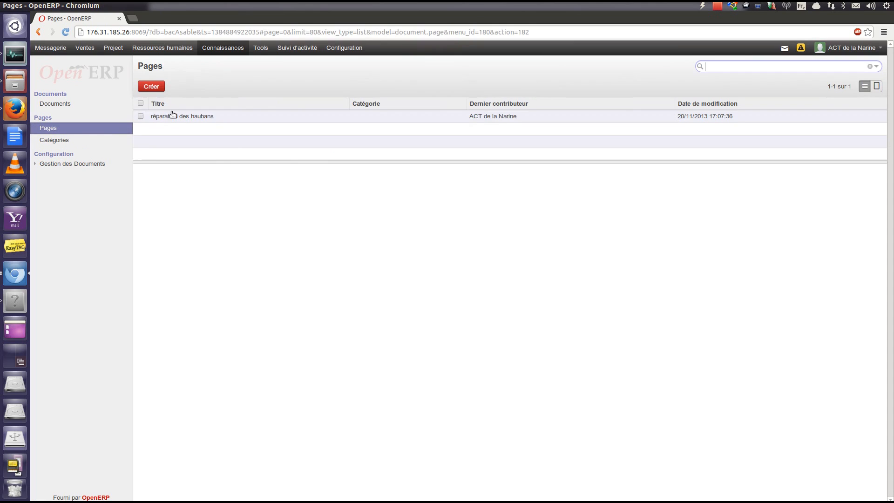
left_click(171, 116)
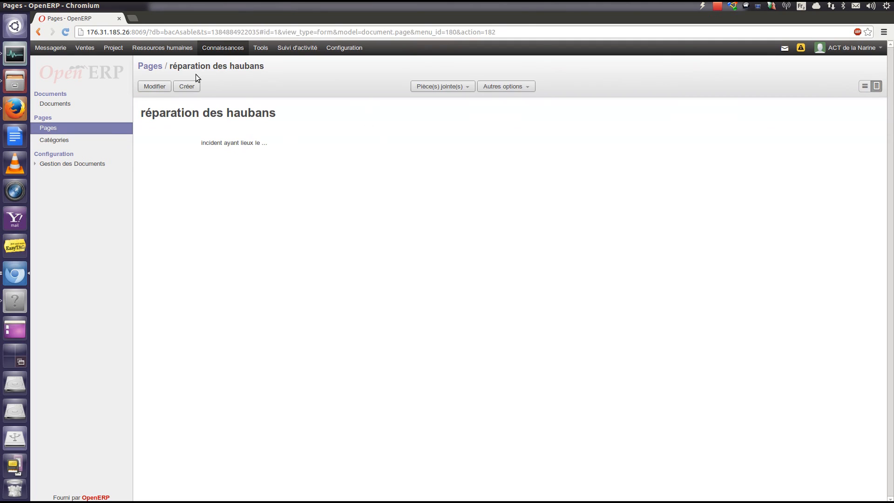
left_click(154, 87)
left_click(502, 140)
left_click(505, 140)
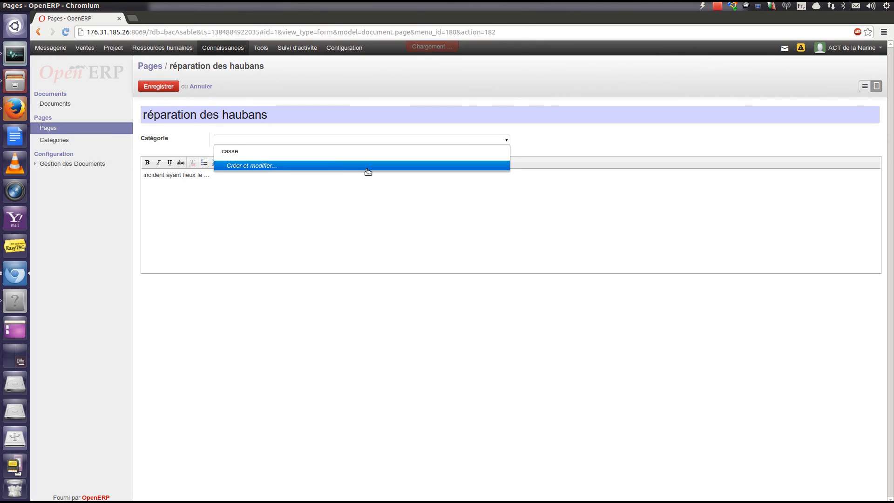
left_click(353, 151)
left_click(158, 86)
- Open the "casse" category to check its pages, and view and dismiss the timezone warning
left_click(53, 141)
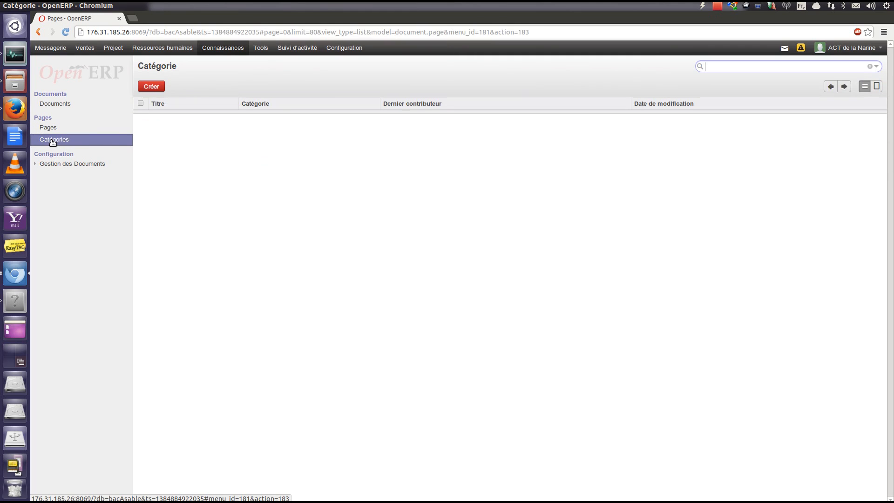
left_click(173, 120)
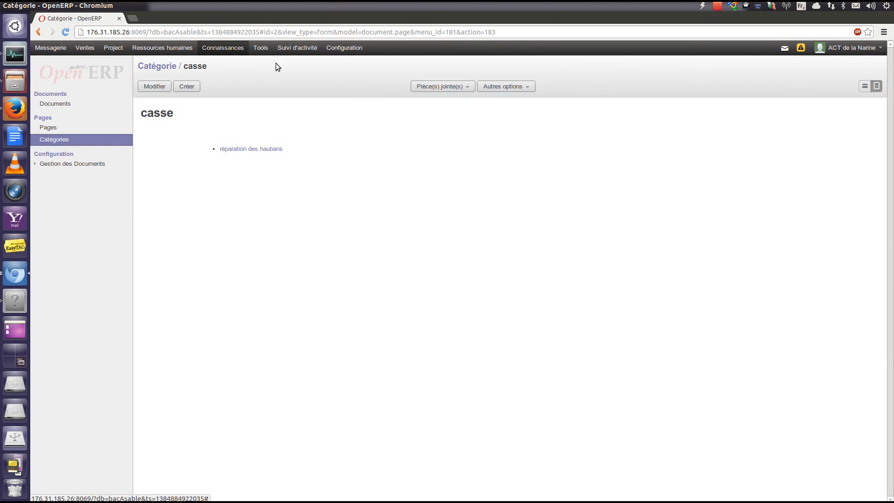
left_click(800, 47)
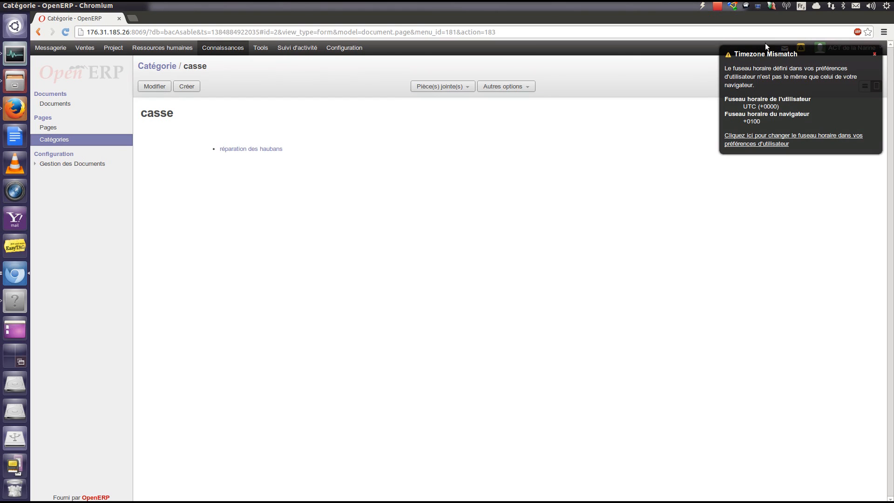
left_click(874, 55)
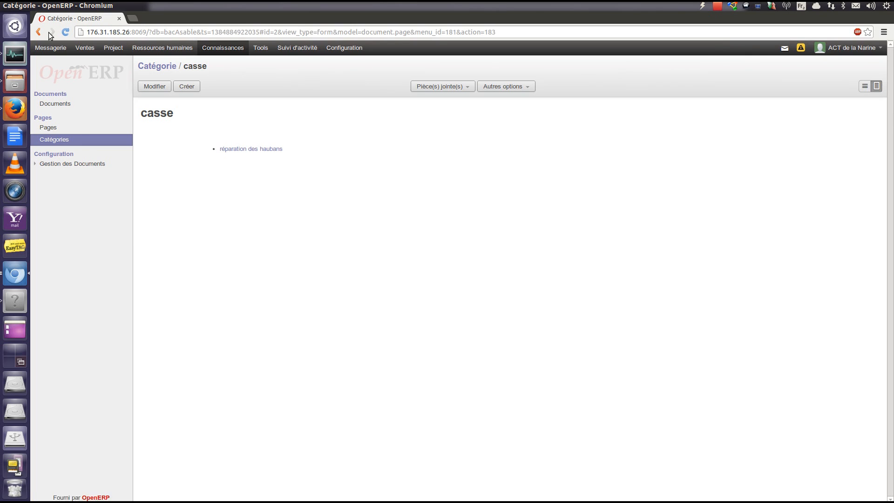
- Remove the Ouvert filter from the projects list and search the project names for "haubans"
left_click(54, 48)
left_click(113, 48)
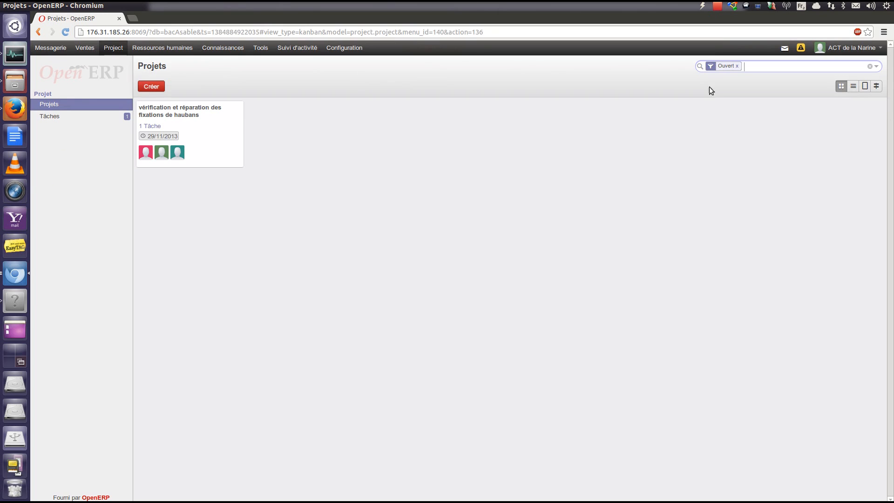
left_click(736, 67)
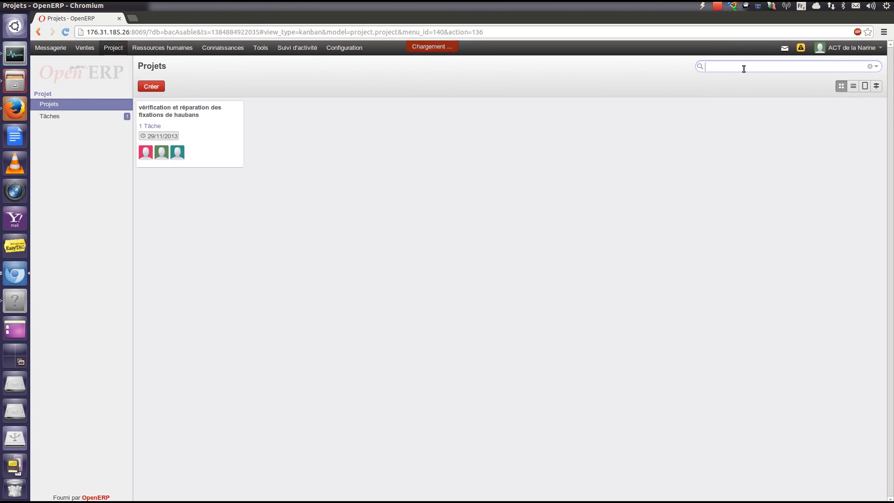
type("haubans")
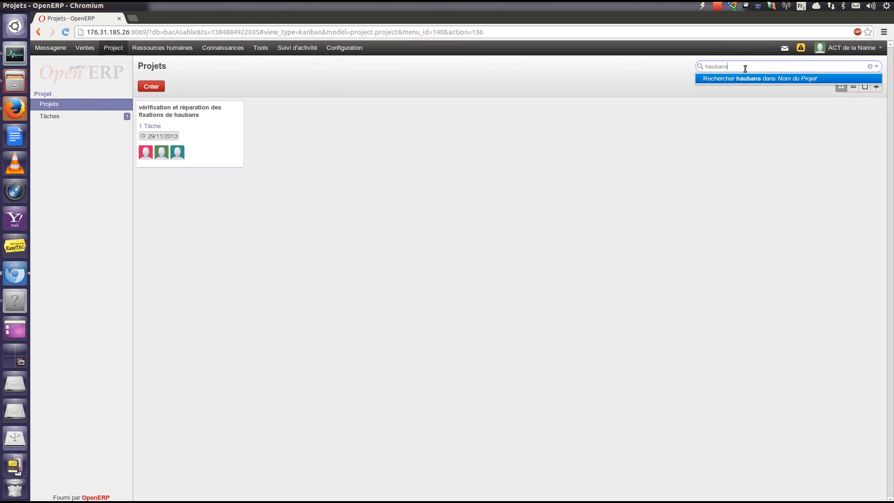
key("Return")
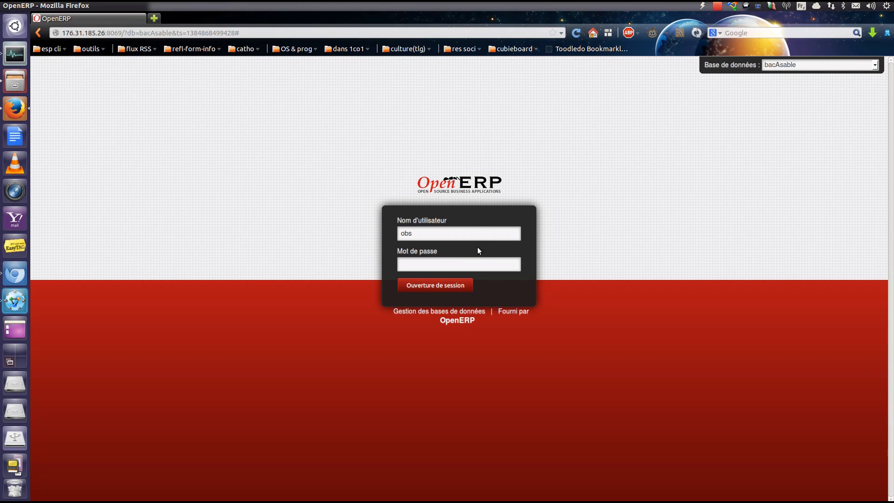
- In Firefox, log in to the observation account with its password and dismiss the offer to save the password
left_click(478, 267)
type("•••••••")
key("Return")
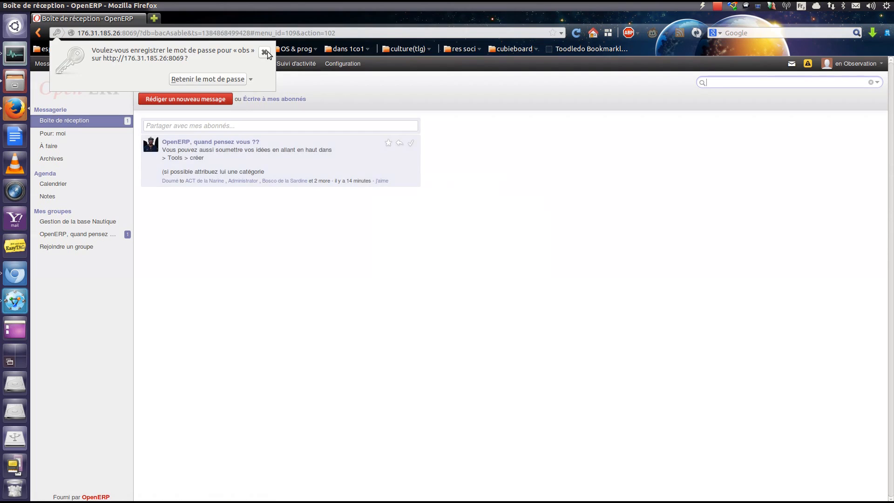
left_click(266, 51)
- View the discussion group "OpenERP, quand pensez vous ??" and open a blank form for a new idea
left_click(68, 234)
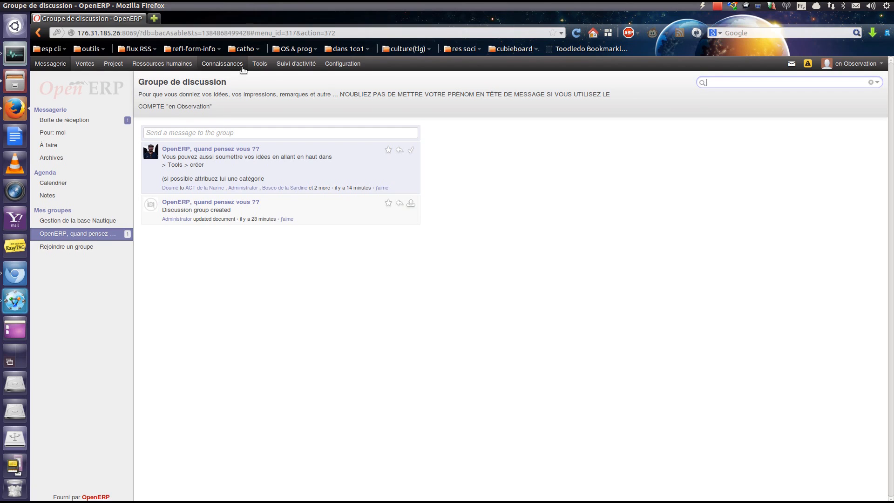
left_click(254, 65)
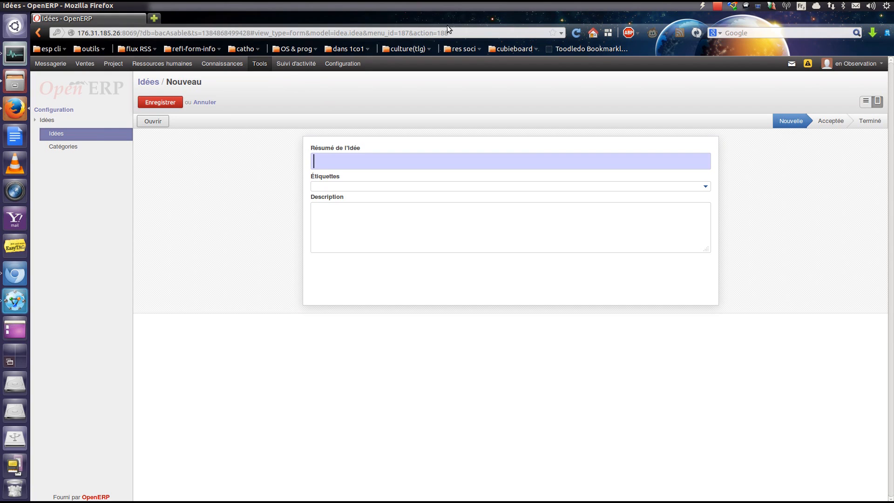
left_click(719, 8)
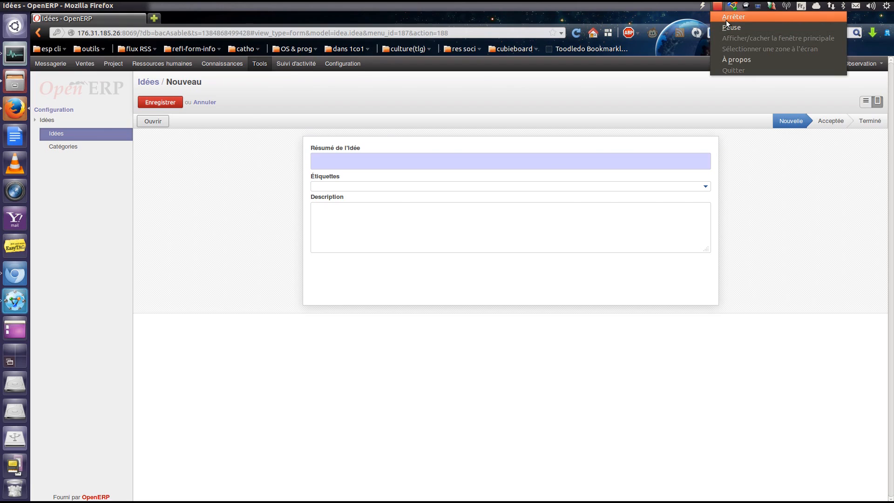